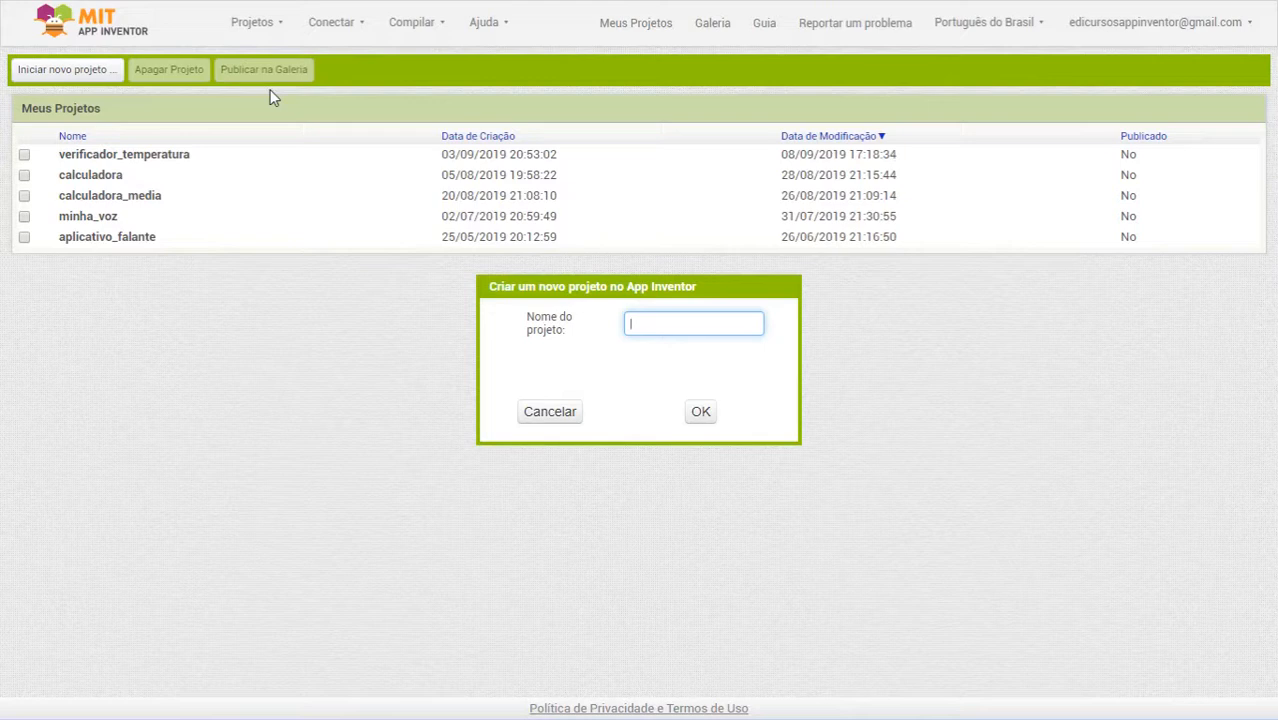
# - Create a new project named tabuada and set the title of Screen1 to "Tabuada"
pyautogui.write('buada')
pyautogui.click(699, 415)
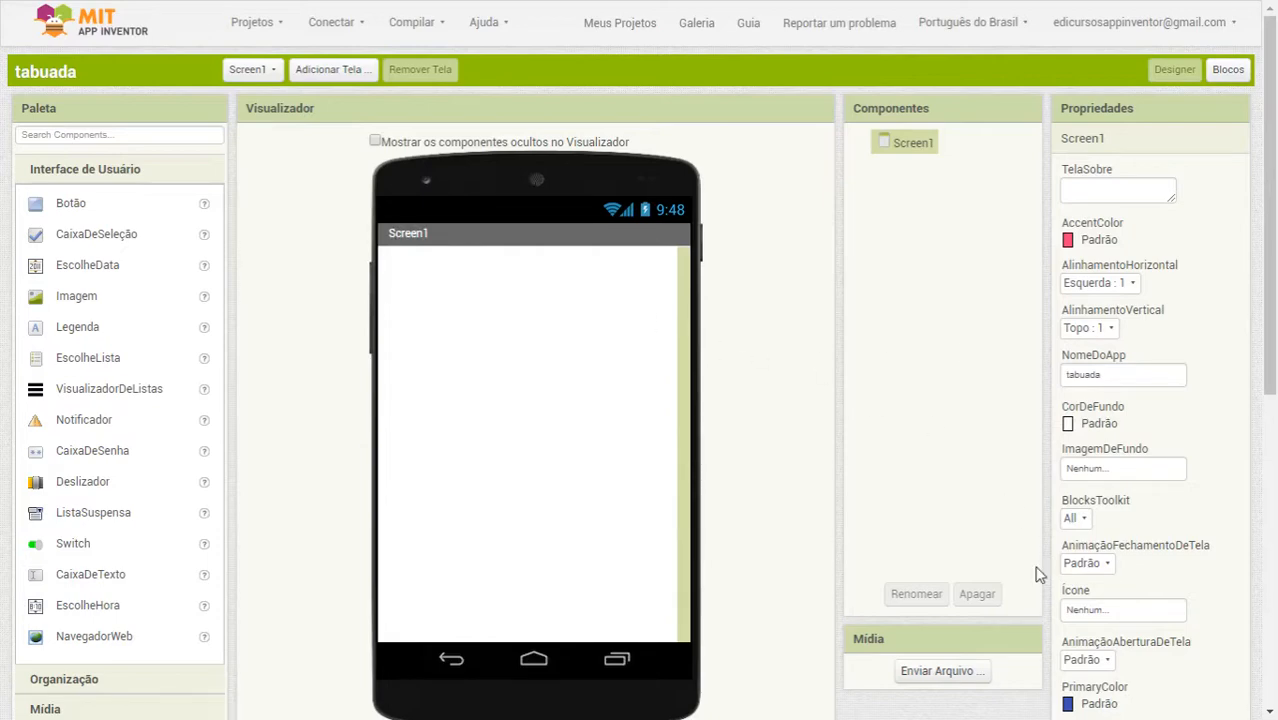
pyautogui.scroll(-5, 1174, 594)
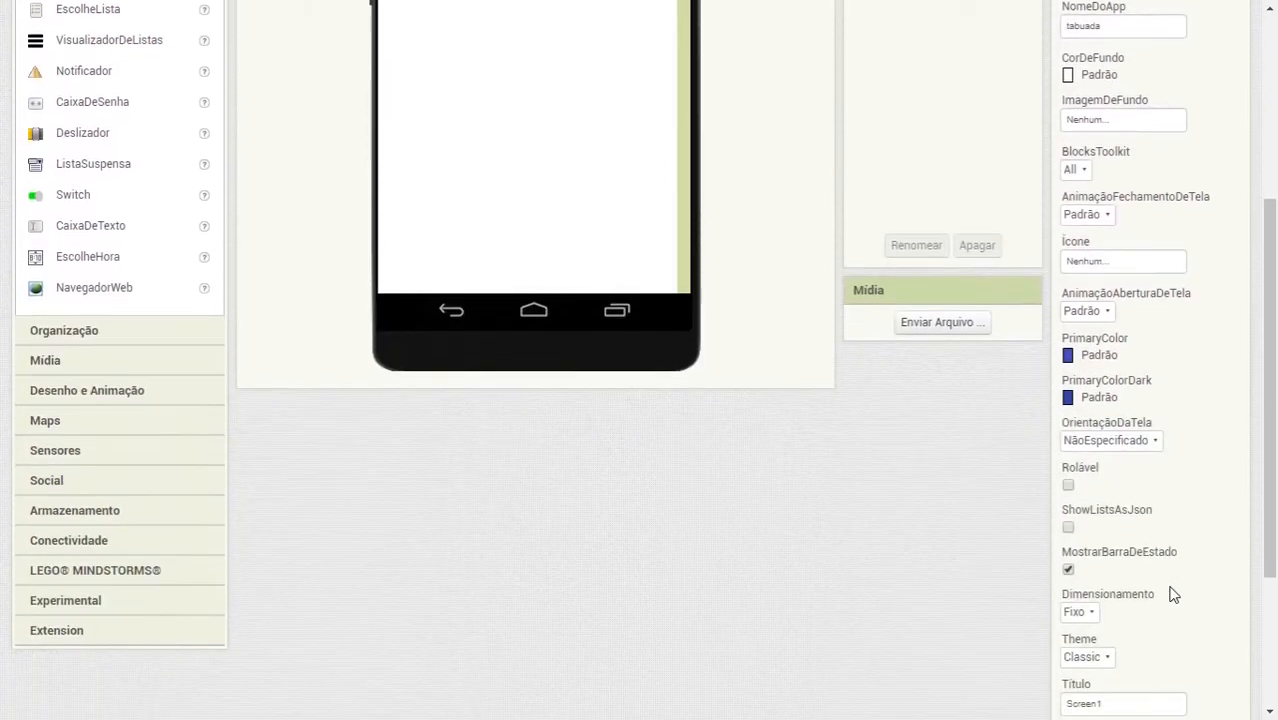
pyautogui.doubleClick(1077, 512)
pyautogui.write('Tabuada')
pyautogui.scroll(5, 1050, 490)
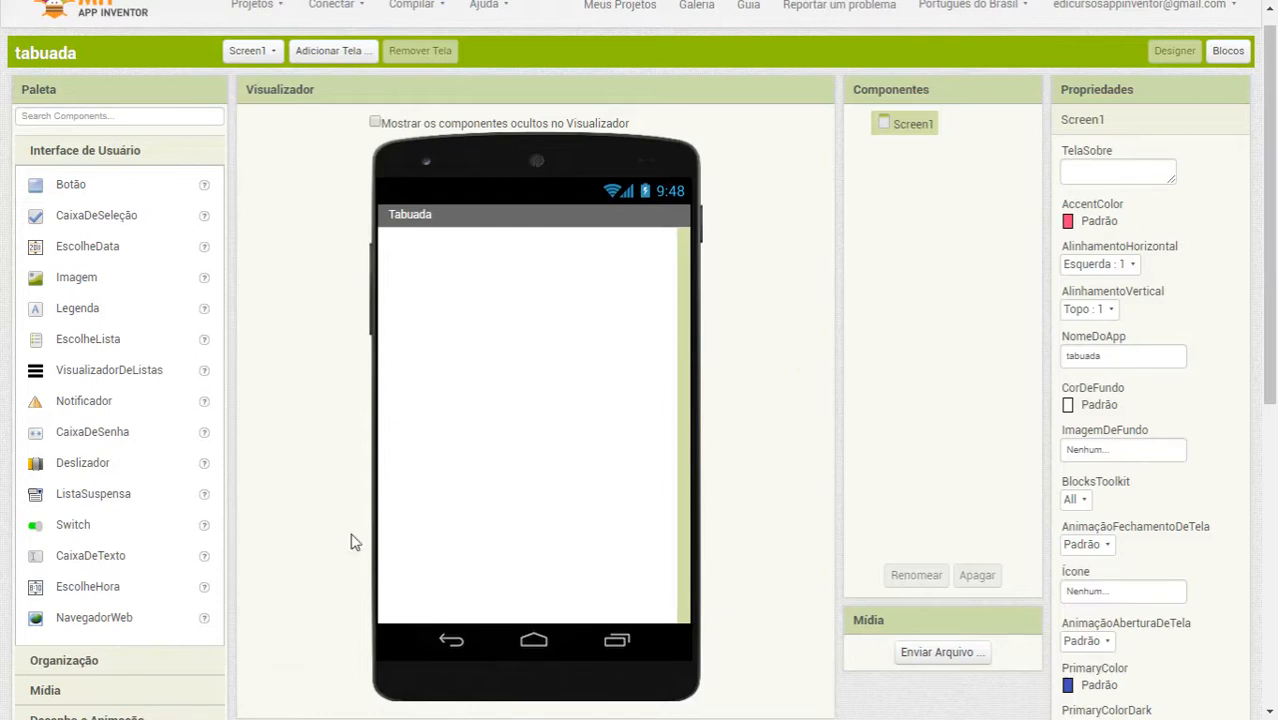
# - Add a text box (CaixaDeTexto) to the screen and set its width to Preencher principal
pyautogui.click(55, 564)
pyautogui.moveTo(55, 564); pyautogui.dragTo(474, 317)
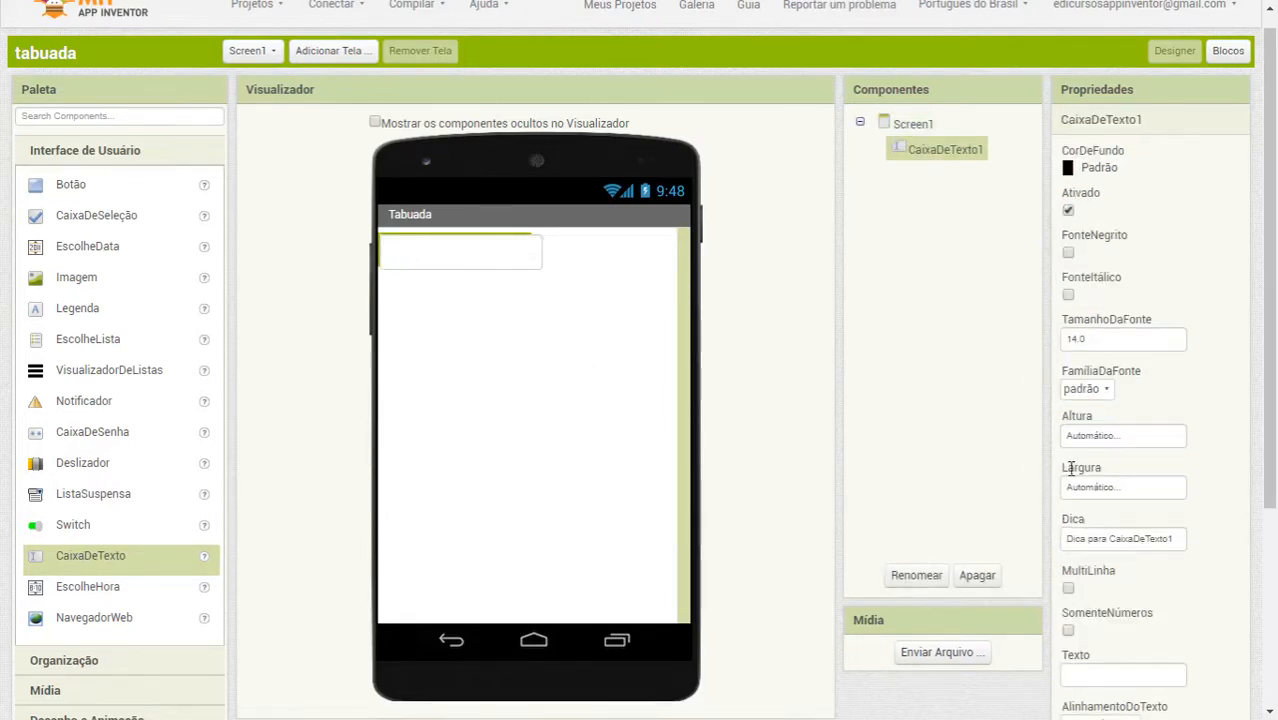
pyautogui.click(1095, 491)
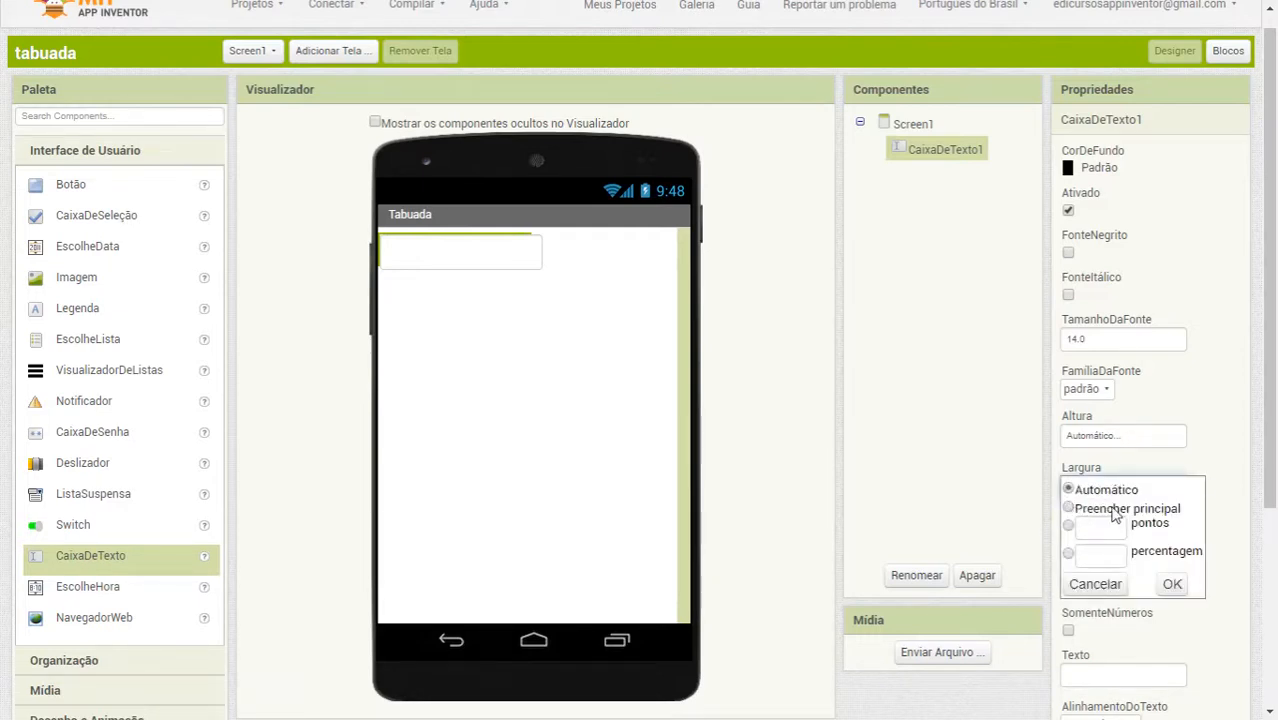
pyautogui.click(1112, 510)
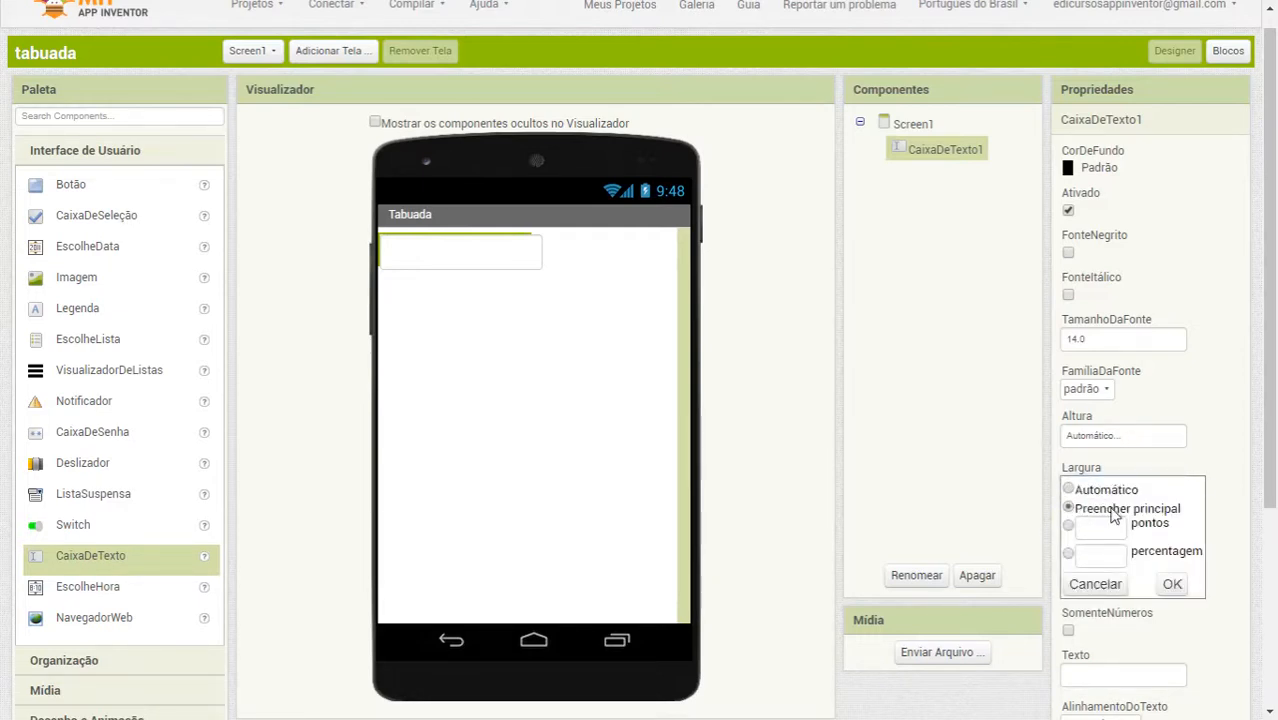
pyautogui.click(1170, 588)
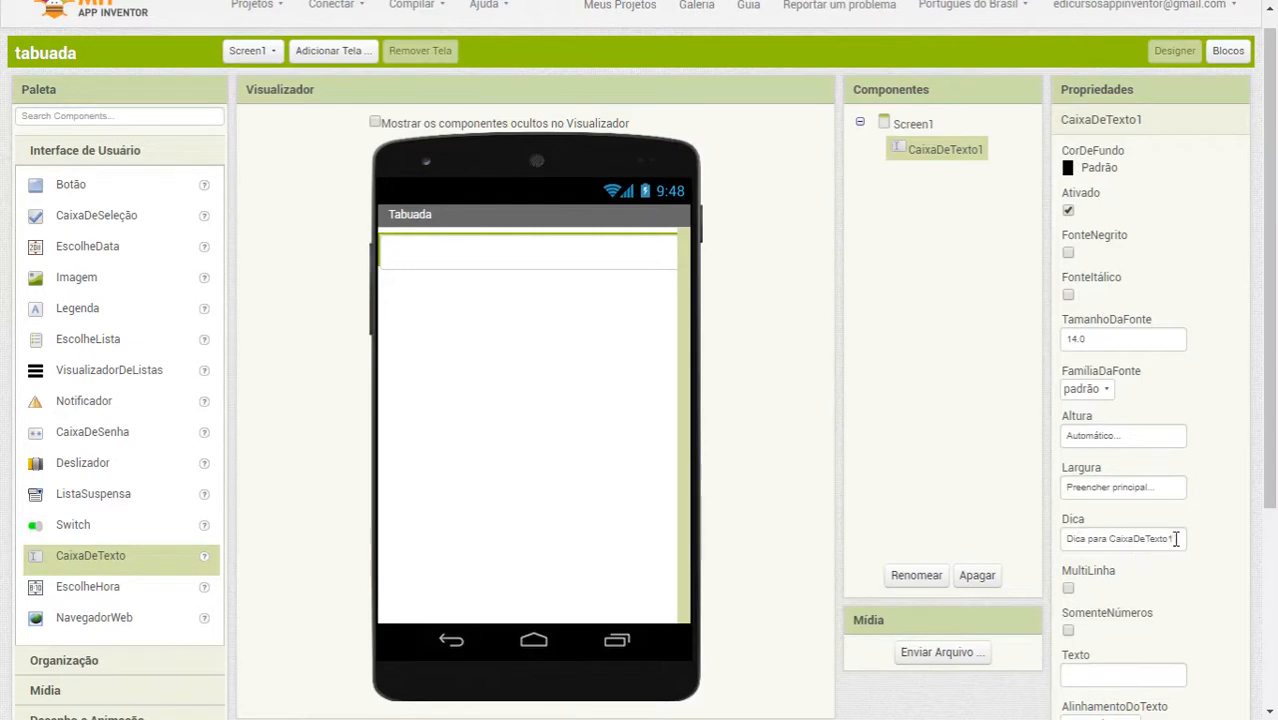
# - Set the text box's hint (Dica) to "Digite o número da tabuada"
pyautogui.moveTo(1176, 539); pyautogui.dragTo(1060, 539)
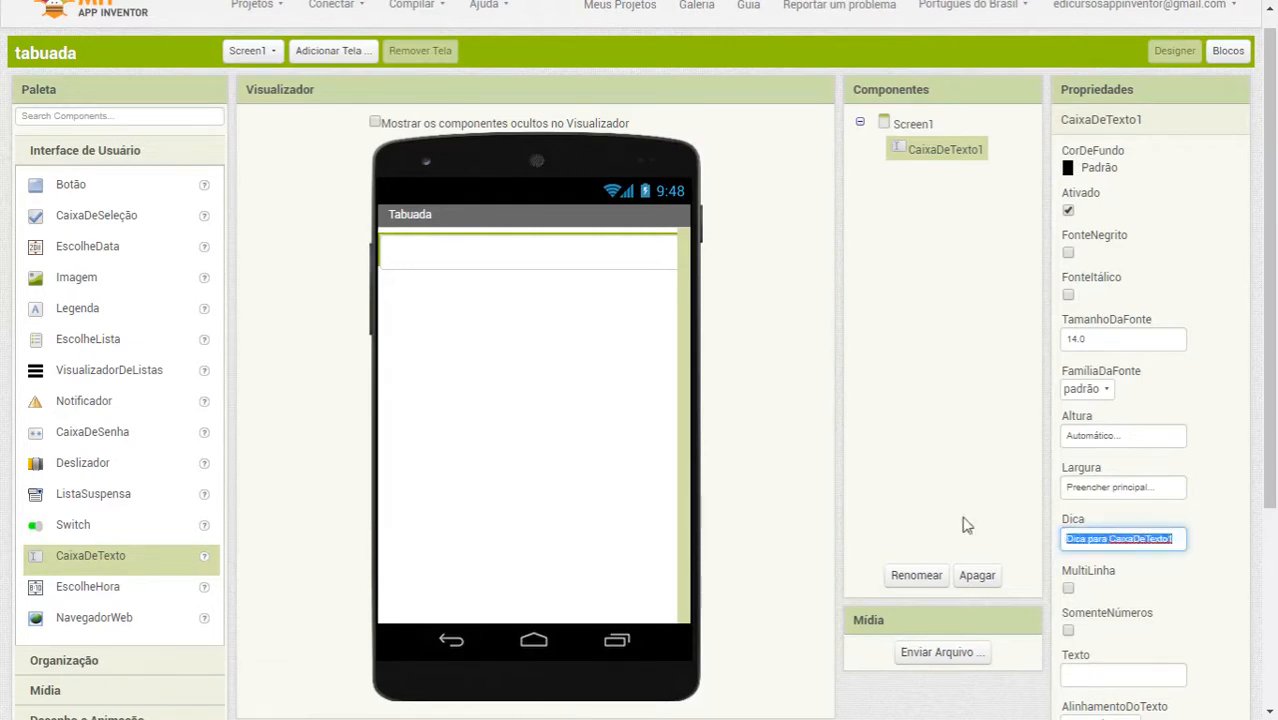
pyautogui.moveTo(408, 257)
pyautogui.write('D')
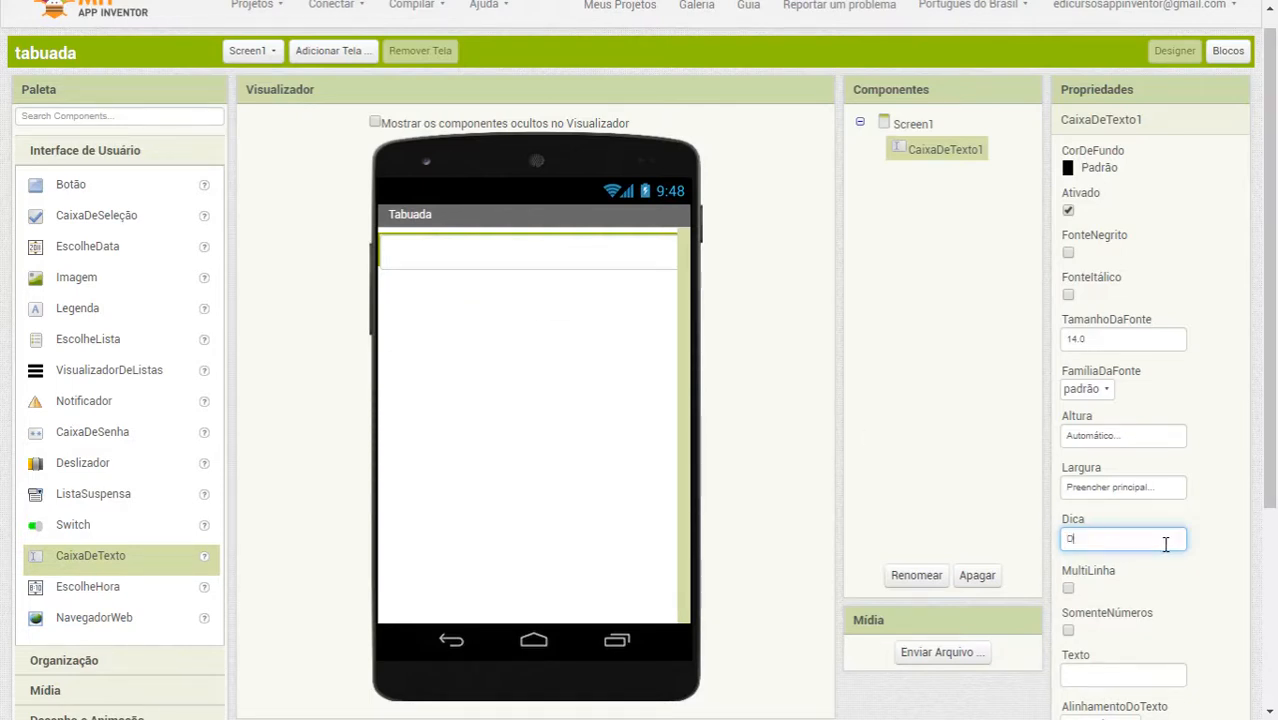
pyautogui.write('igite o número da tabuada')
pyautogui.press('Return')
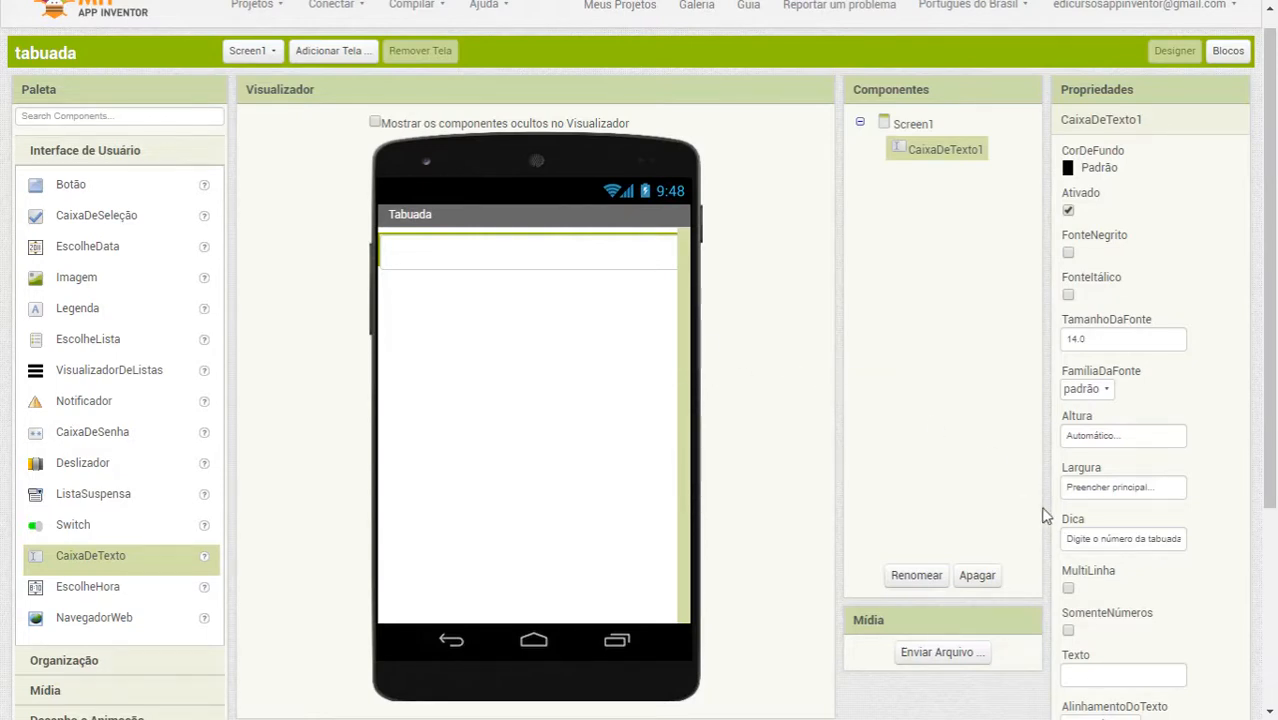
# - Make the text box accept only numbers (SomenteNúmeros), with bold text aligned to centro : 1
pyautogui.click(1068, 631)
pyautogui.scroll(-3, 1058, 583)
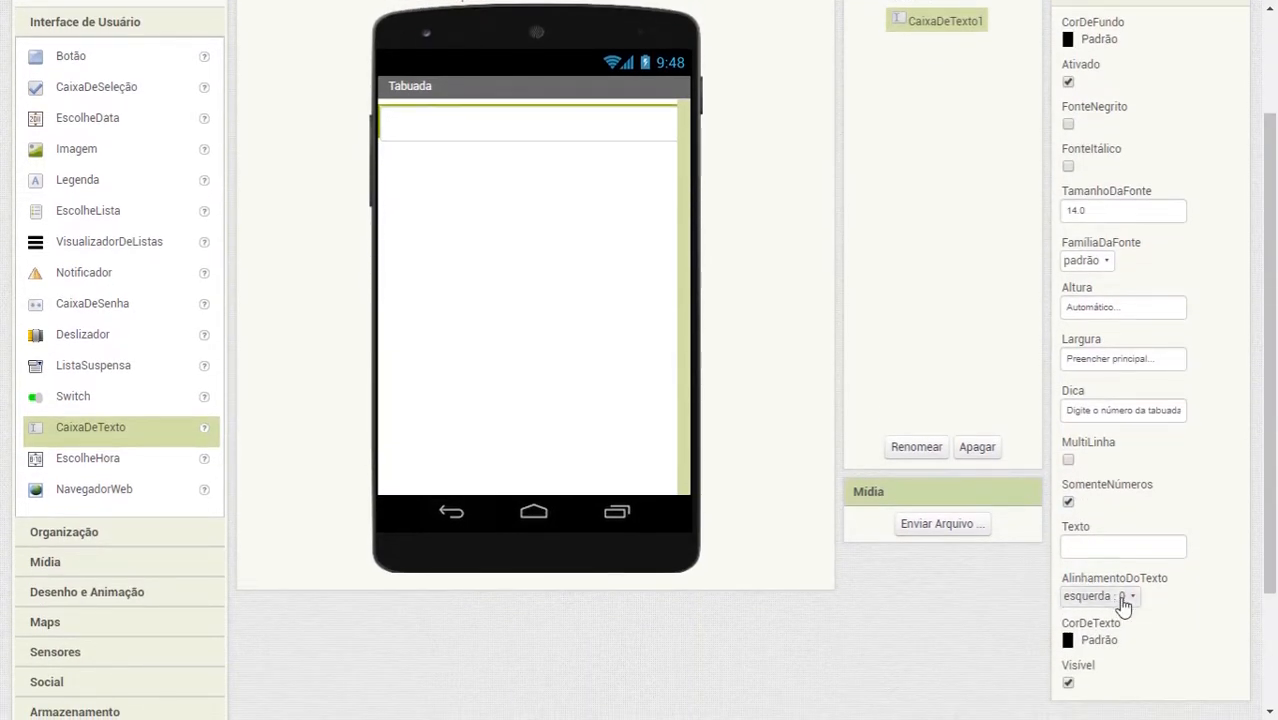
pyautogui.click(1105, 596)
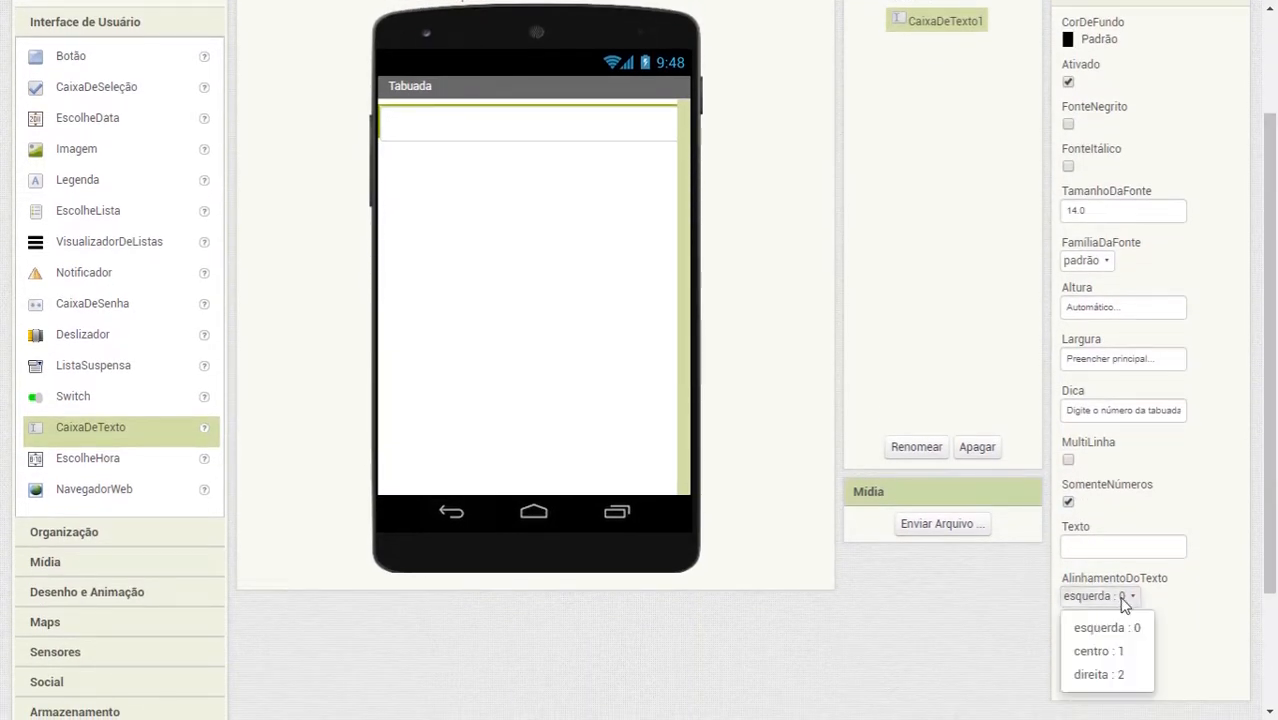
pyautogui.click(1111, 652)
pyautogui.scroll(3, 1138, 633)
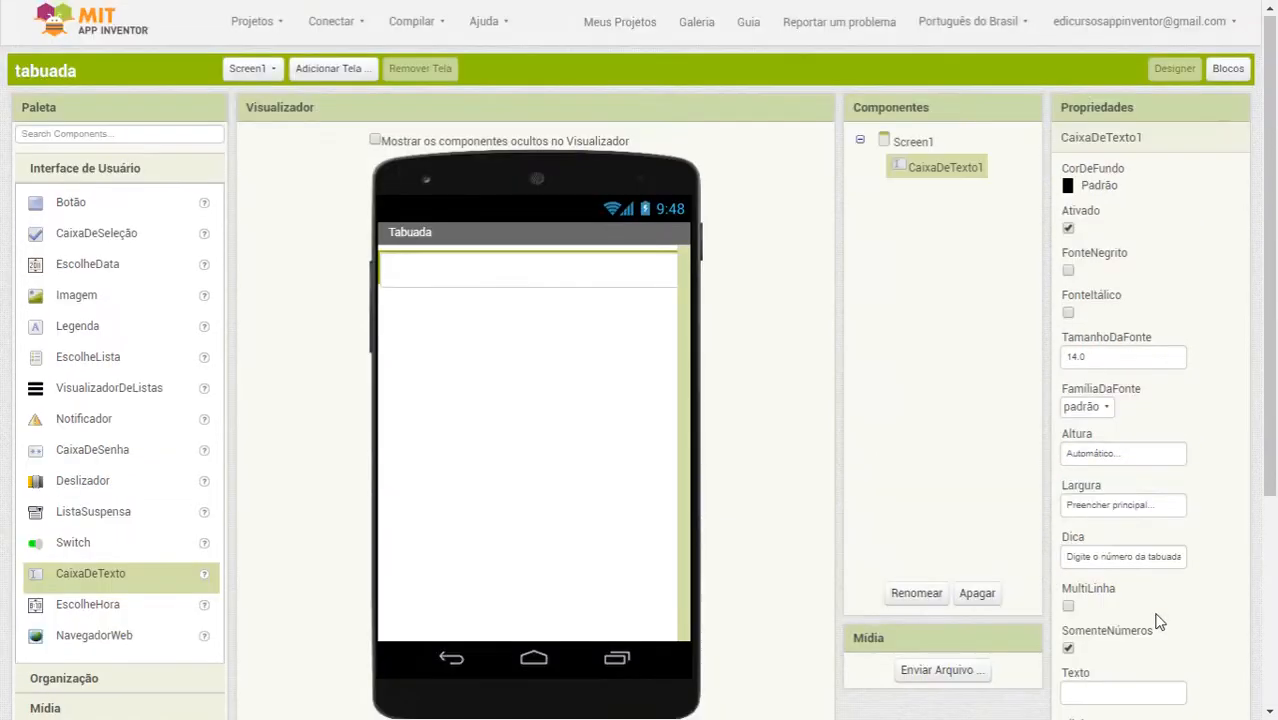
pyautogui.click(1068, 271)
# - Rename the text box component as CaixaDeTextoNumeroTabuada
pyautogui.click(906, 597)
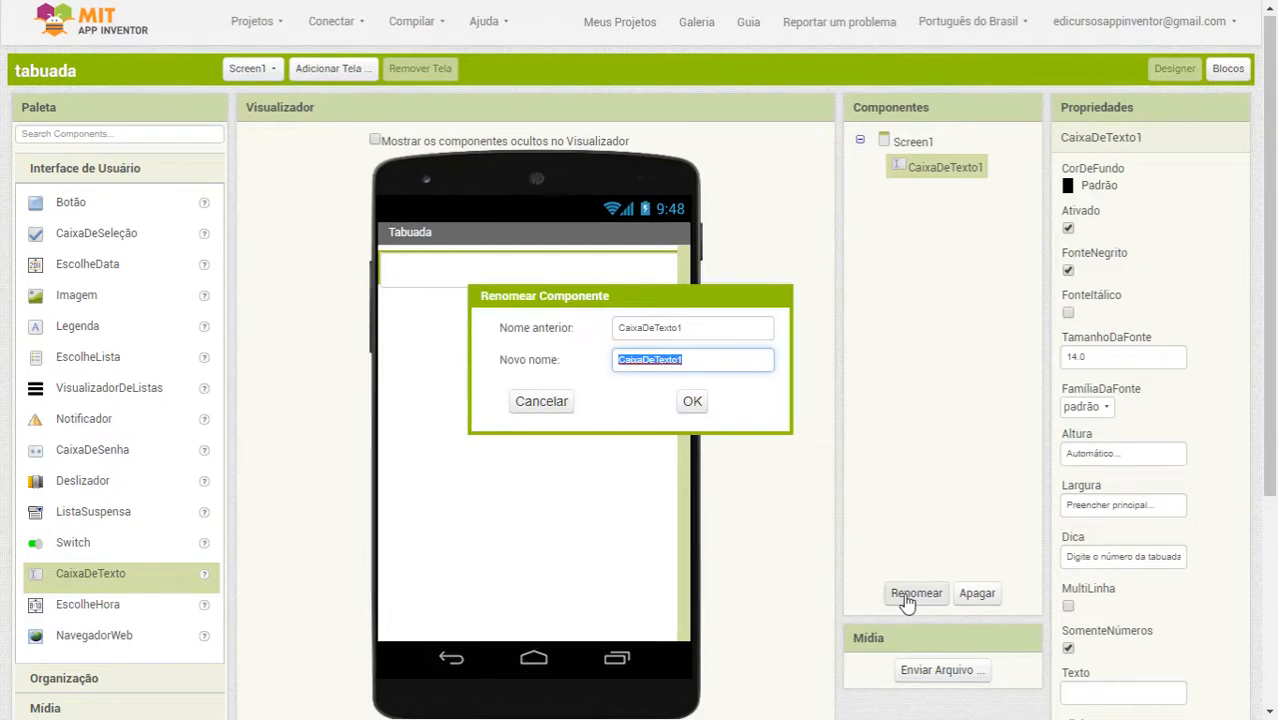
pyautogui.click(679, 360)
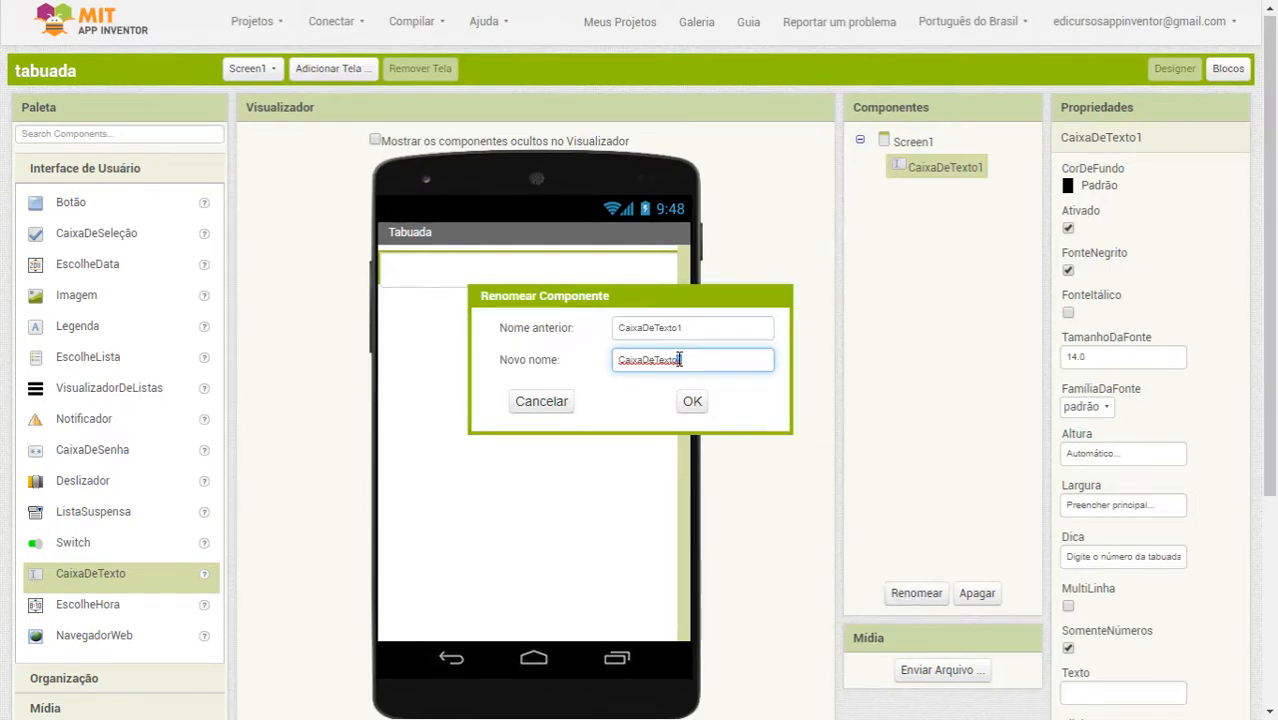
pyautogui.press('BackSpace')
pyautogui.write('NumeroTabuada')
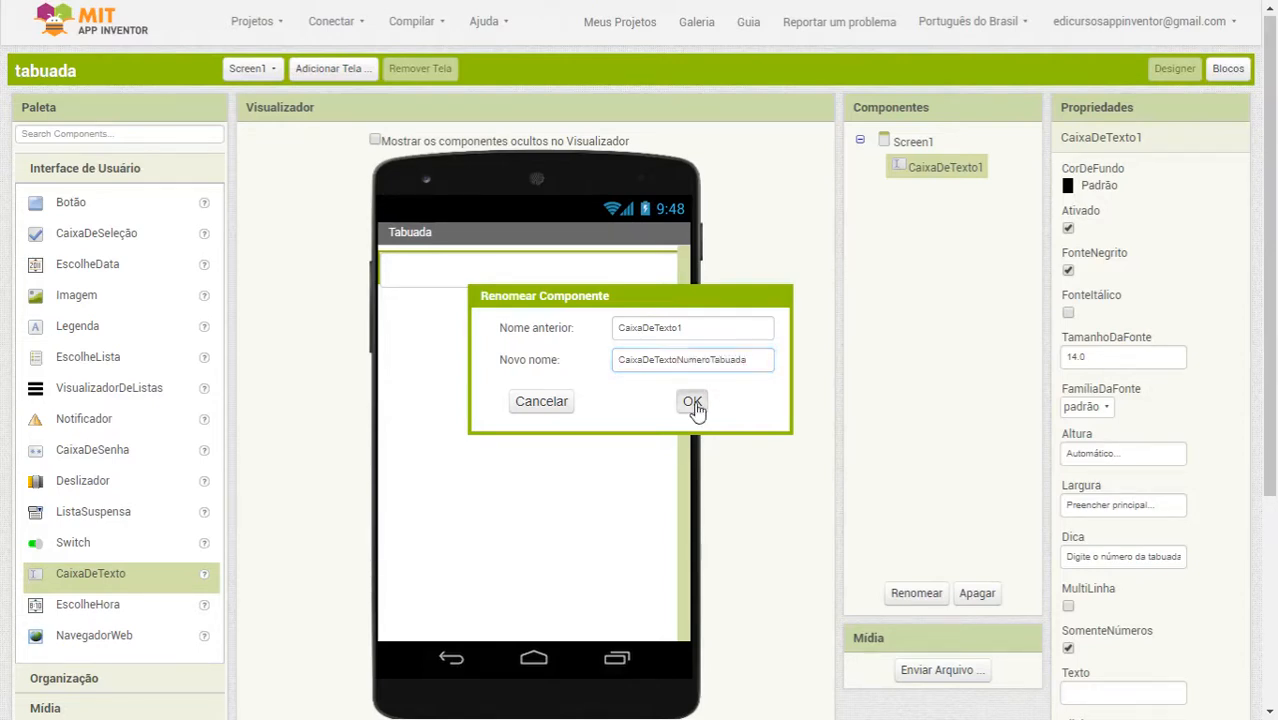
pyautogui.click(693, 404)
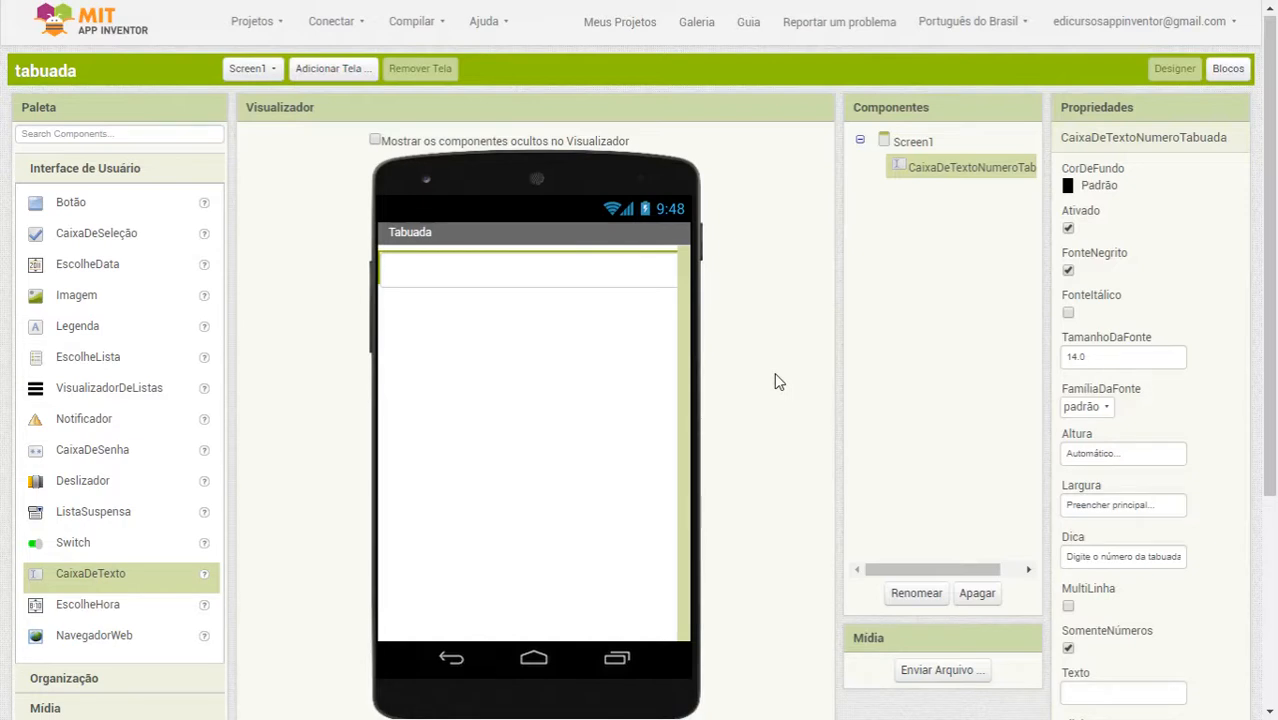
# - Add a button (Botão) below the text box and set its text to "Ver tabuada"
pyautogui.moveTo(42, 205); pyautogui.dragTo(475, 340)
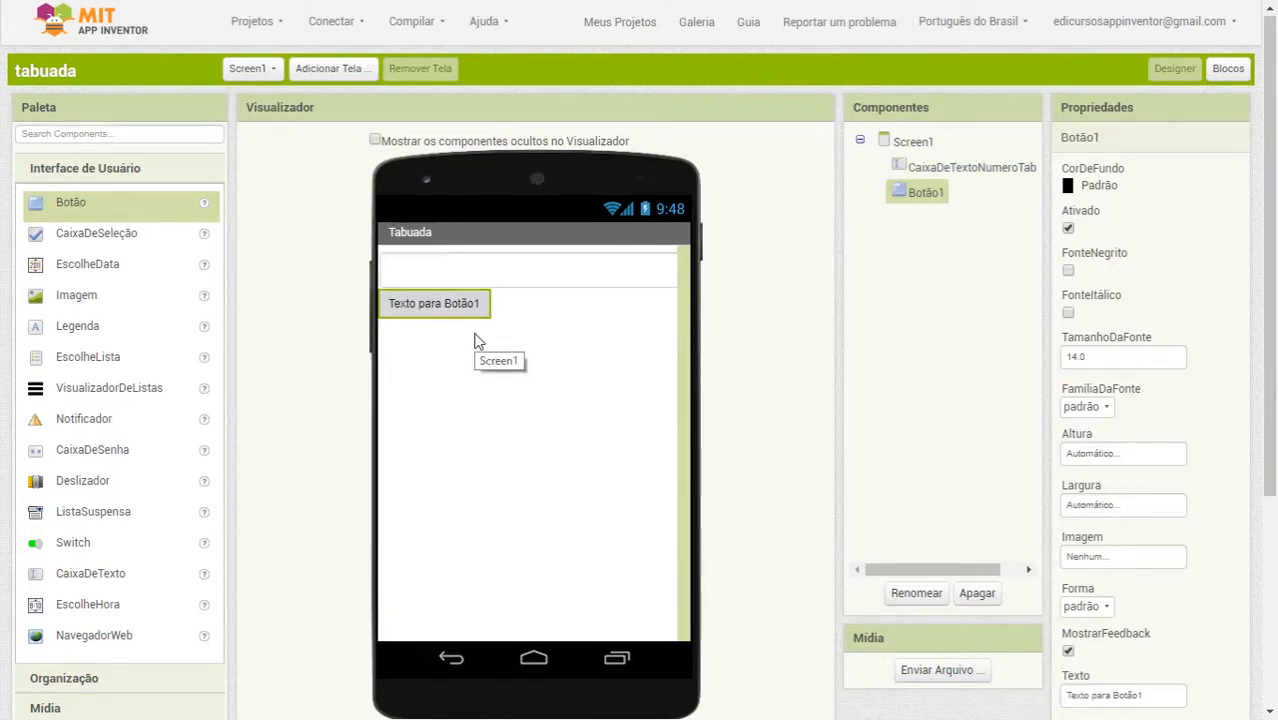
pyautogui.scroll(-1, 1192, 562)
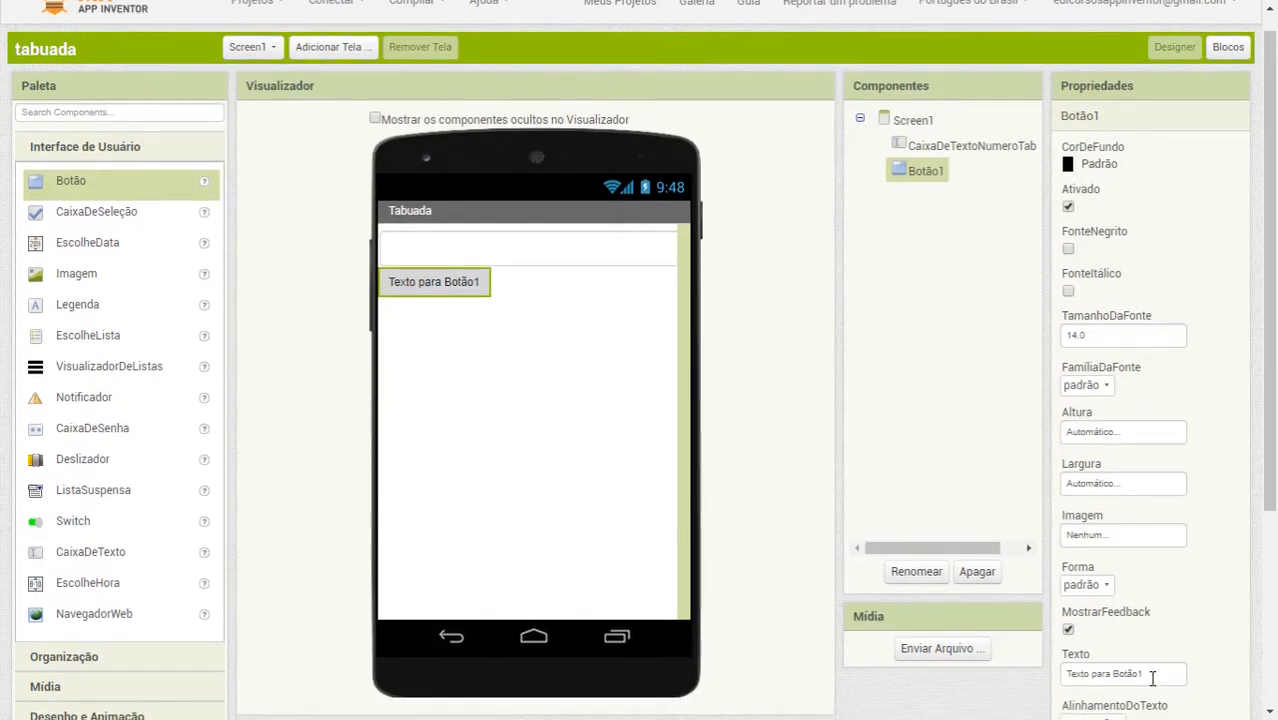
pyautogui.moveTo(1153, 677); pyautogui.dragTo(1066, 675)
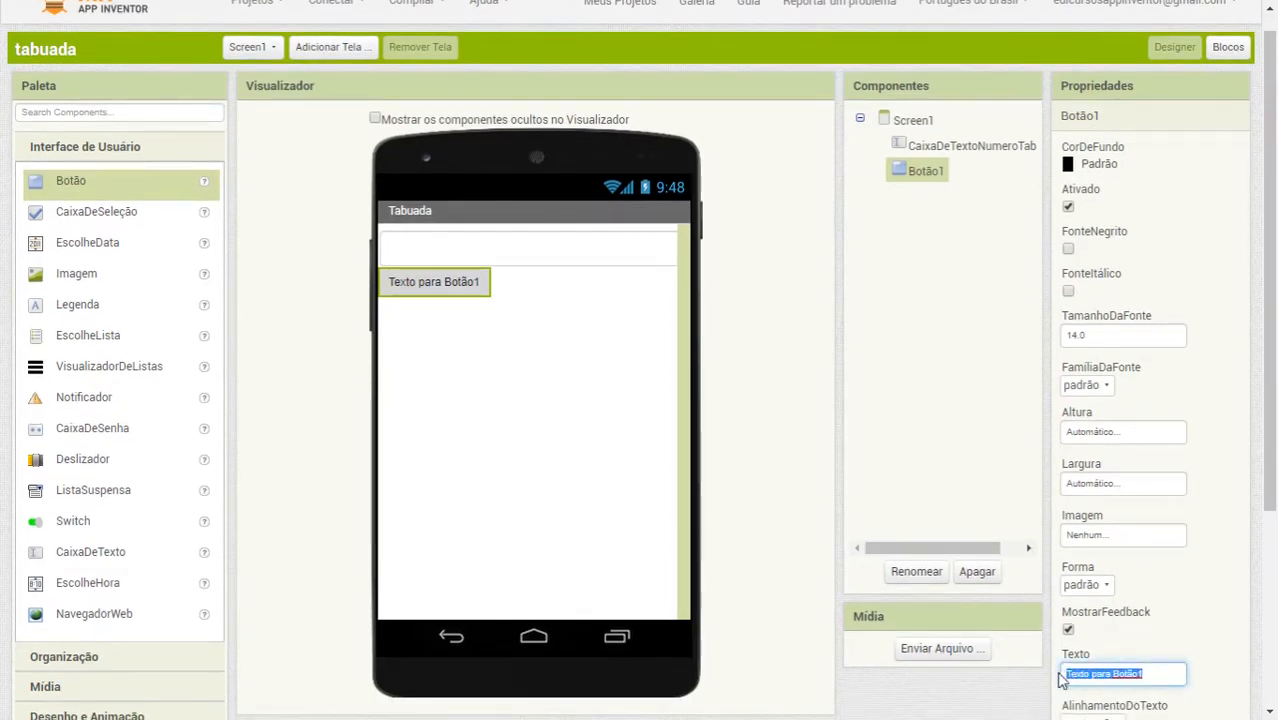
pyautogui.write('Ver')
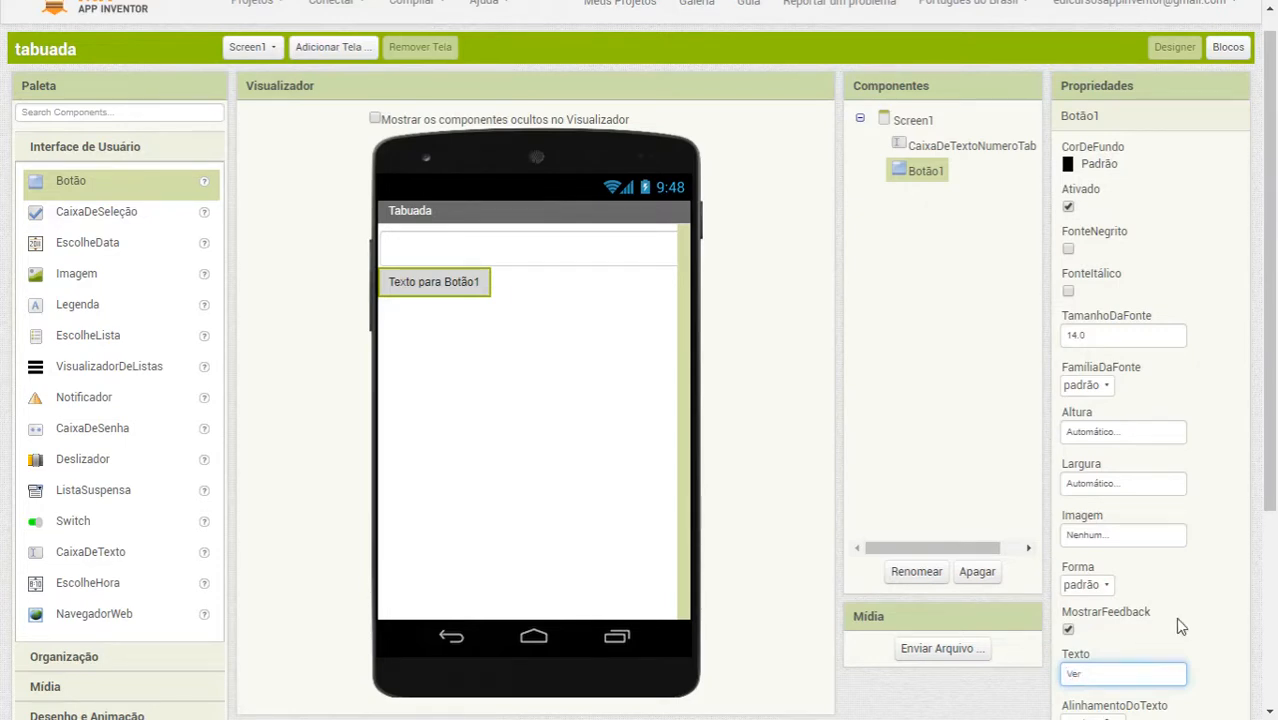
pyautogui.write(' tabuada')
pyautogui.press('Return')
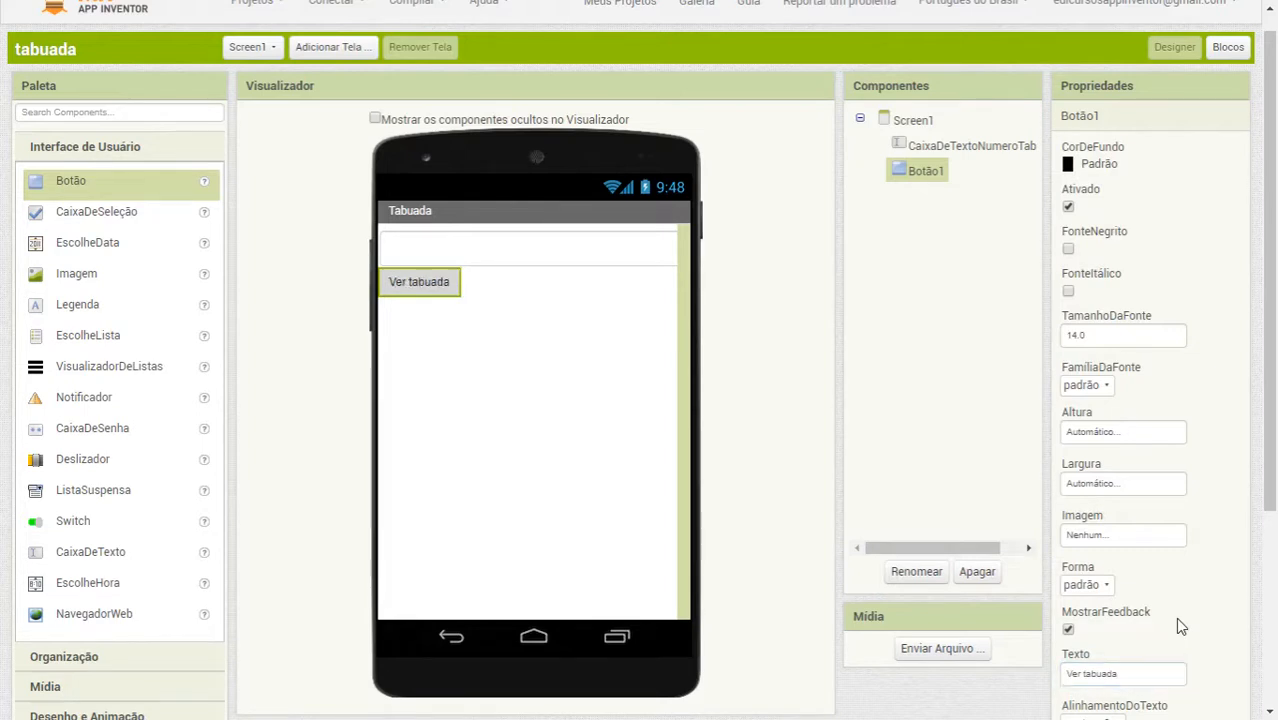
# - Set the width of the "Ver tabuada" button to Preencher principal
pyautogui.click(1096, 485)
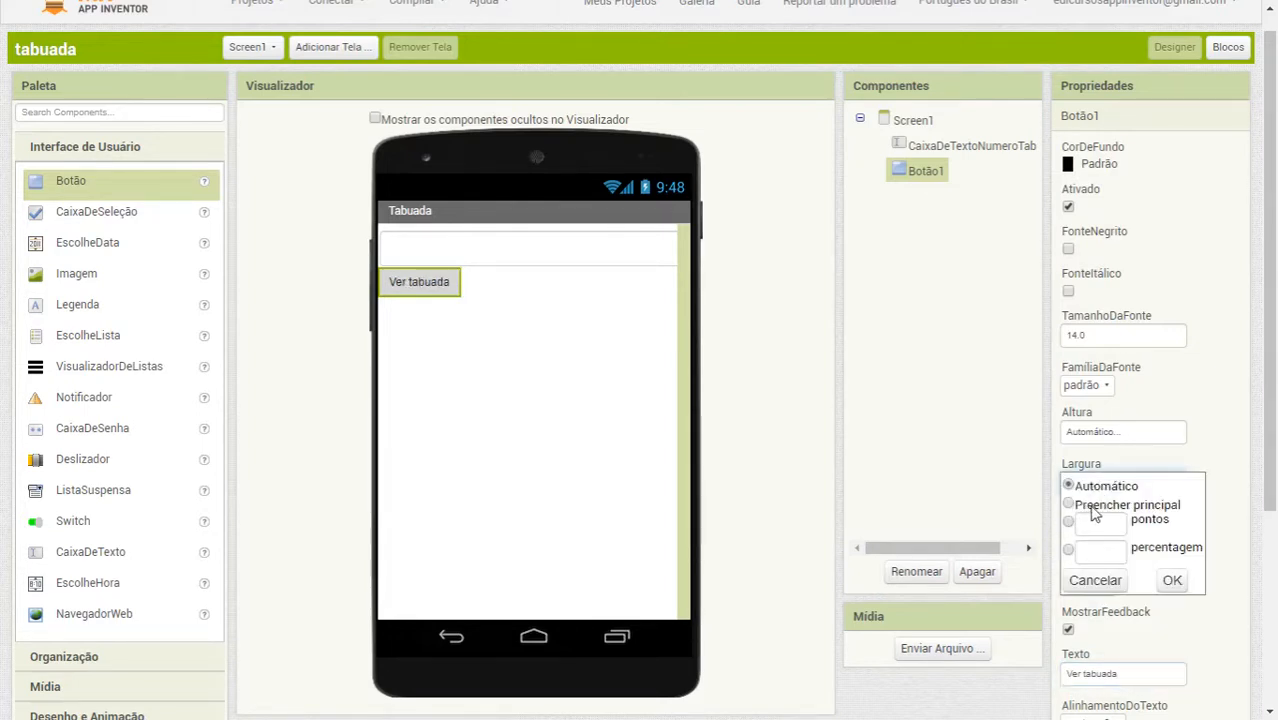
pyautogui.click(1093, 508)
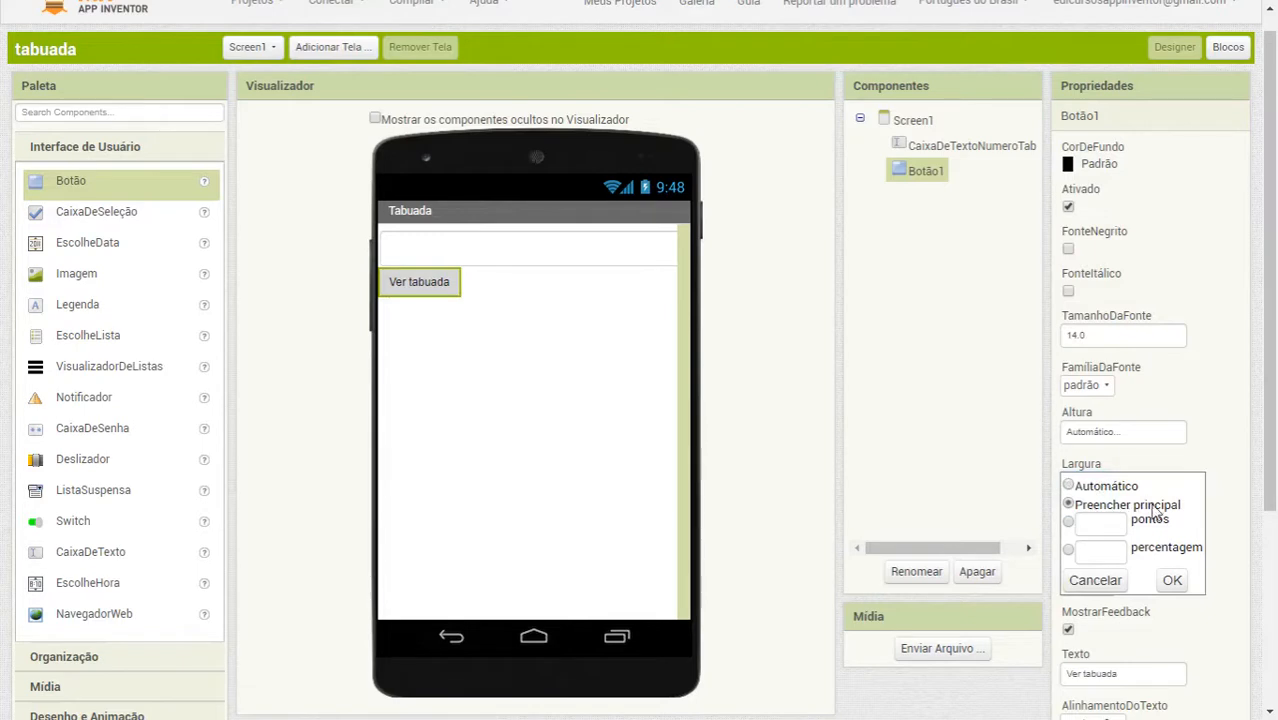
pyautogui.click(1172, 582)
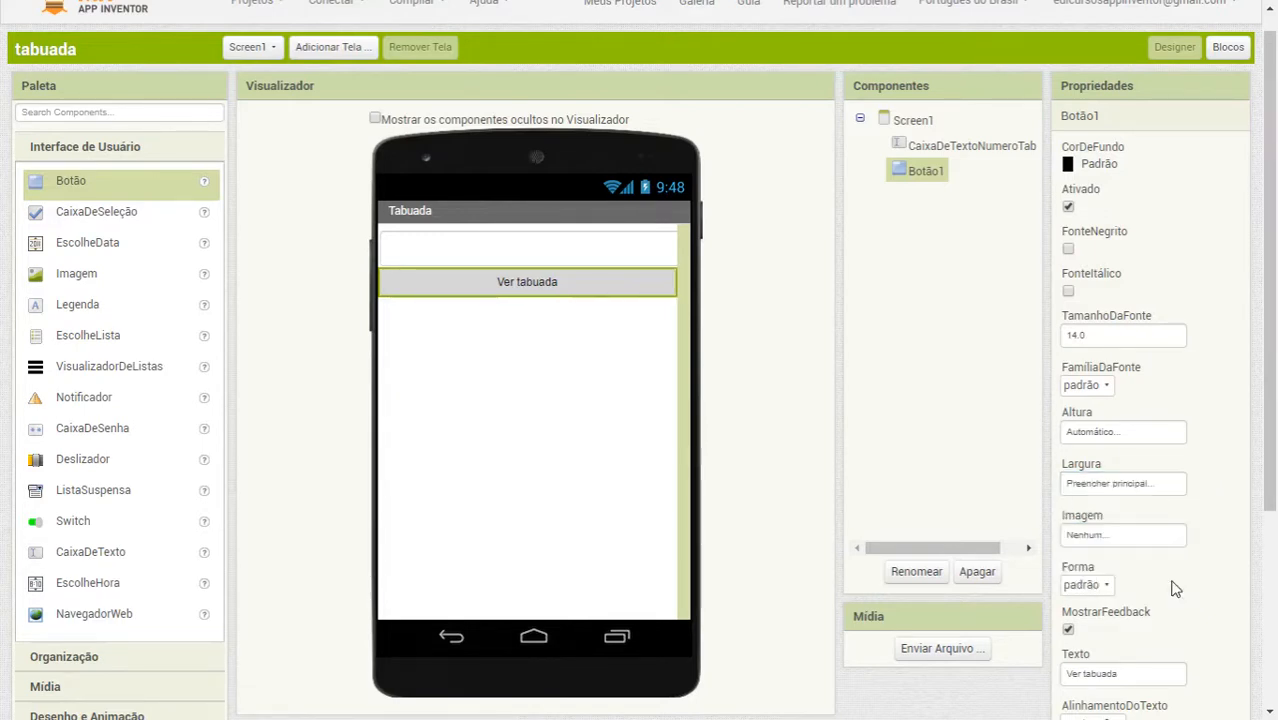
# - Give the "Ver tabuada" button a blue (Azul) background and bold white (Branco) text
pyautogui.click(1085, 166)
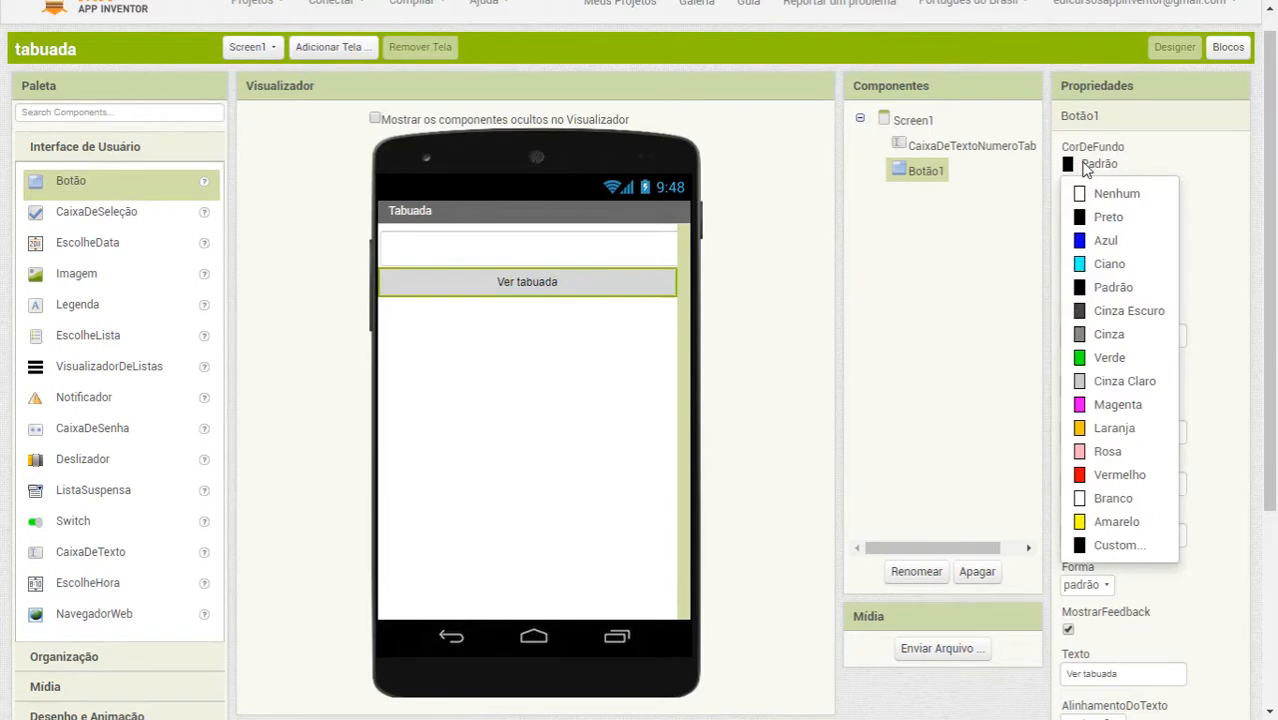
pyautogui.click(1093, 242)
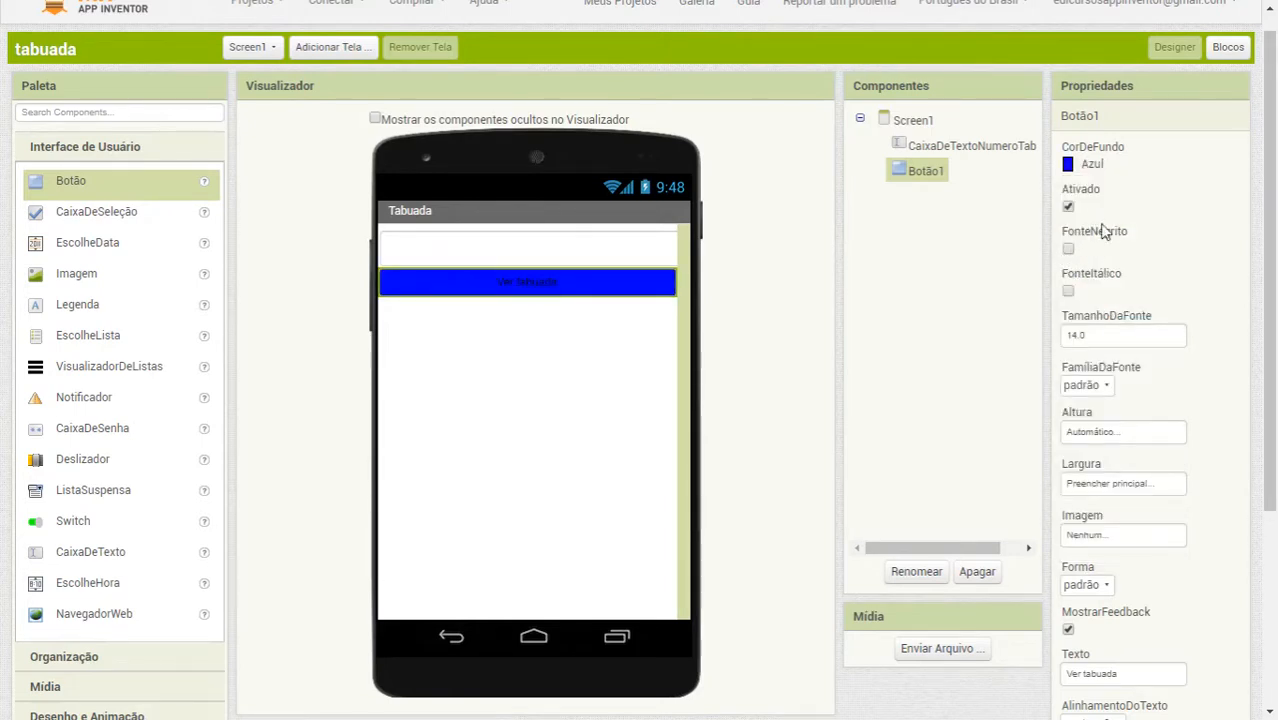
pyautogui.click(1068, 250)
pyautogui.scroll(-2, 1109, 639)
pyautogui.click(1072, 668)
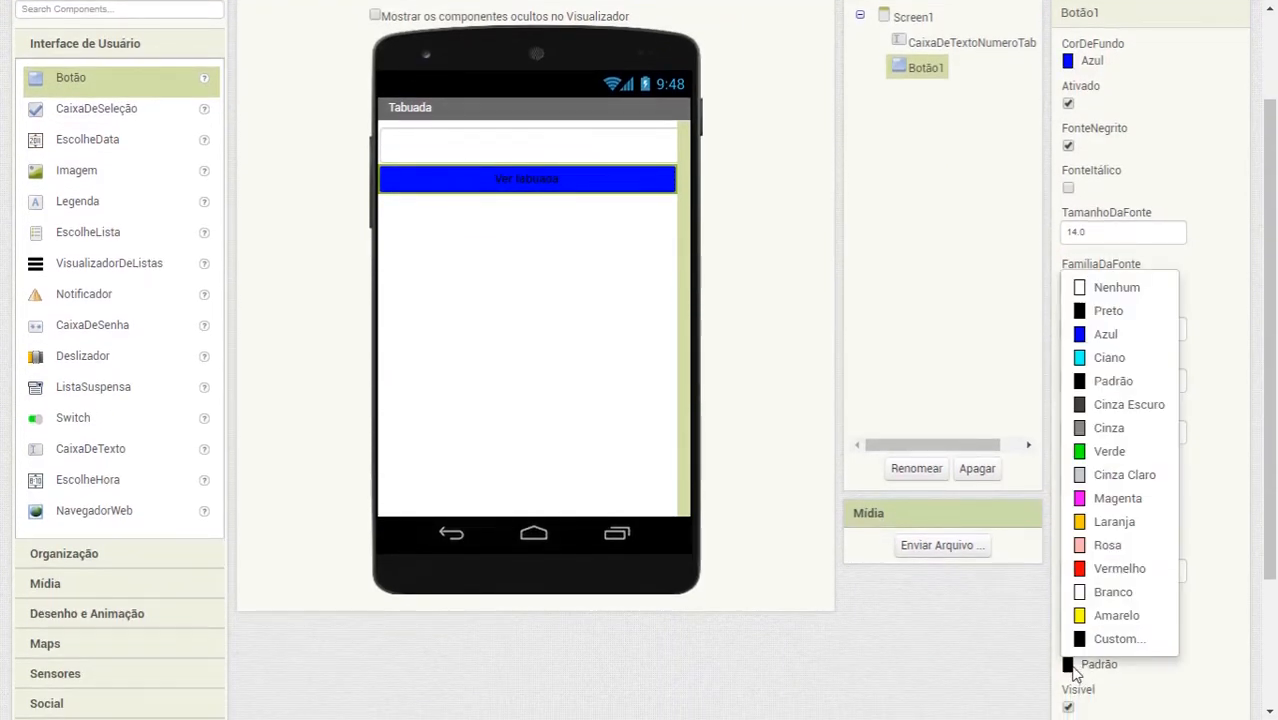
pyautogui.click(1117, 600)
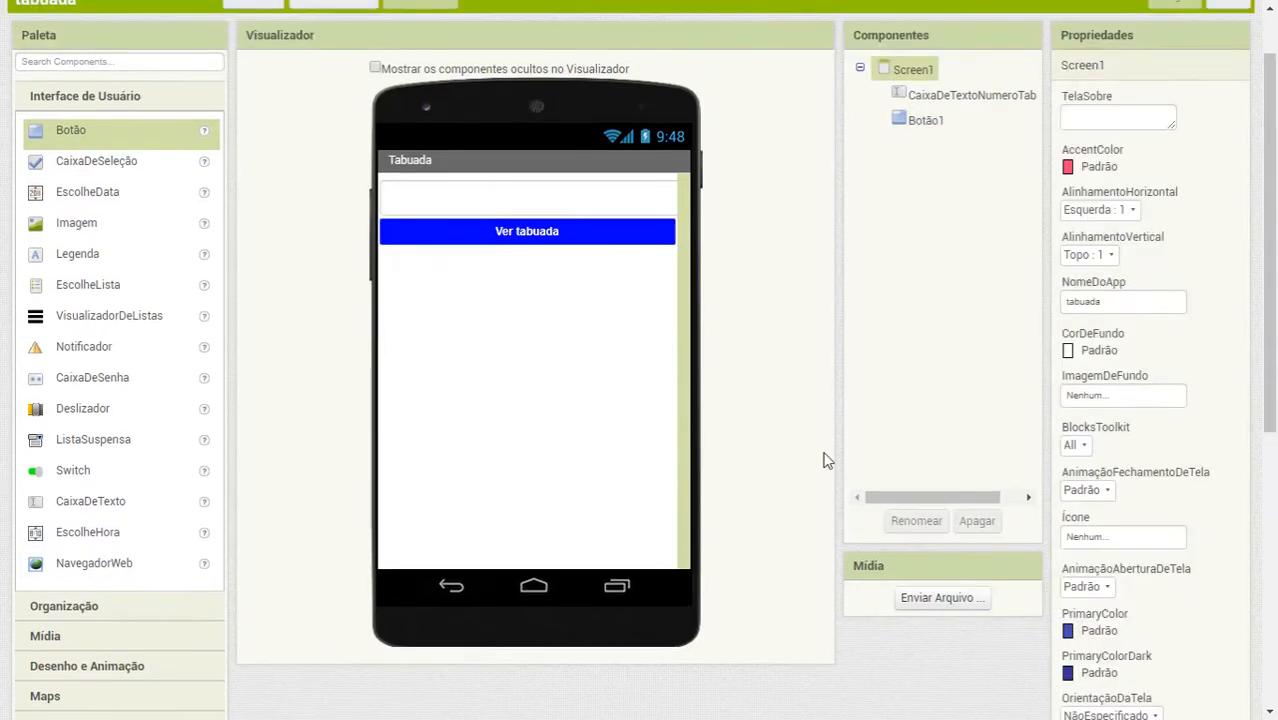
# - Rename the "Ver tabuada" button component as BotãoVerTabuada
pyautogui.scroll(1, 828, 460)
pyautogui.click(928, 143)
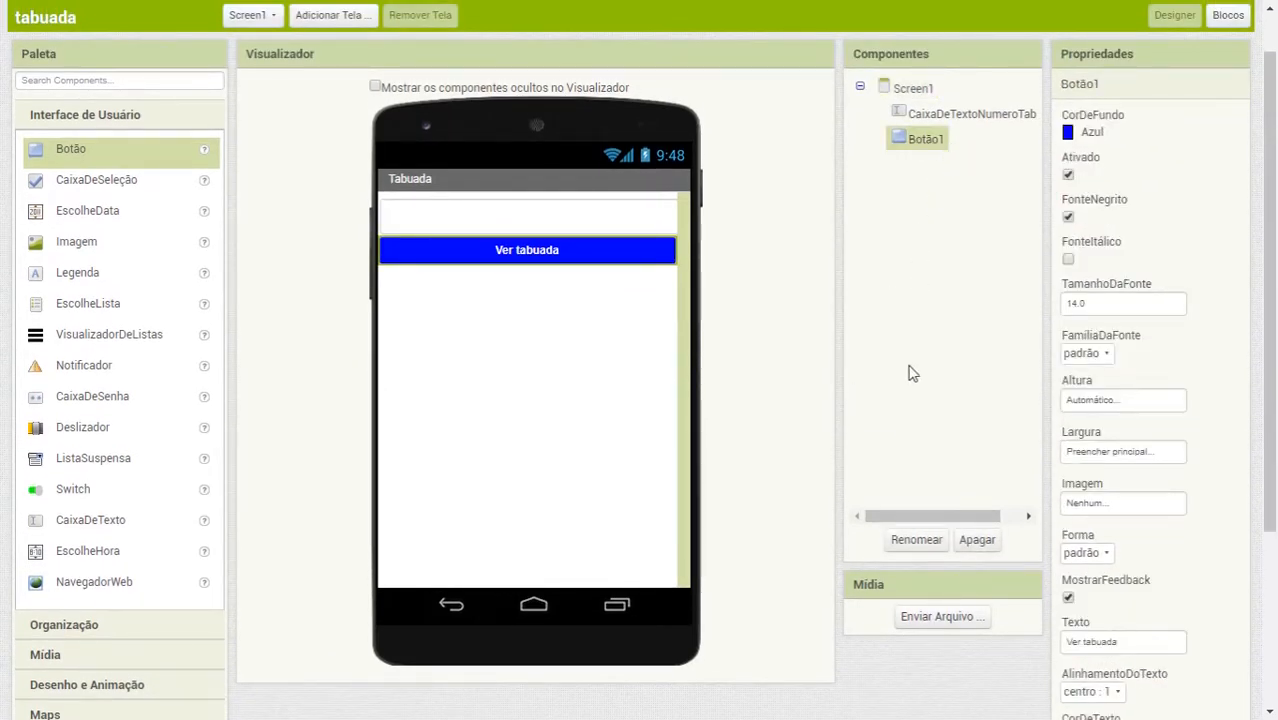
pyautogui.click(906, 541)
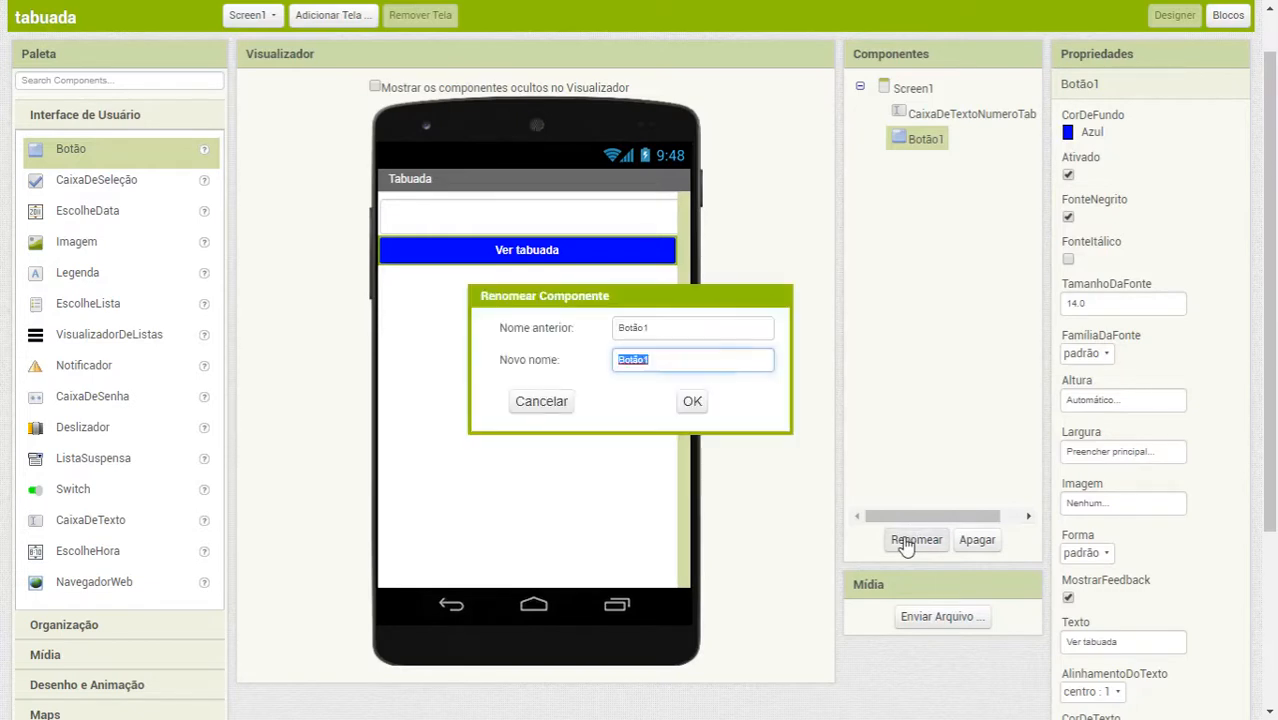
pyautogui.click(659, 364)
pyautogui.press('BackSpace')
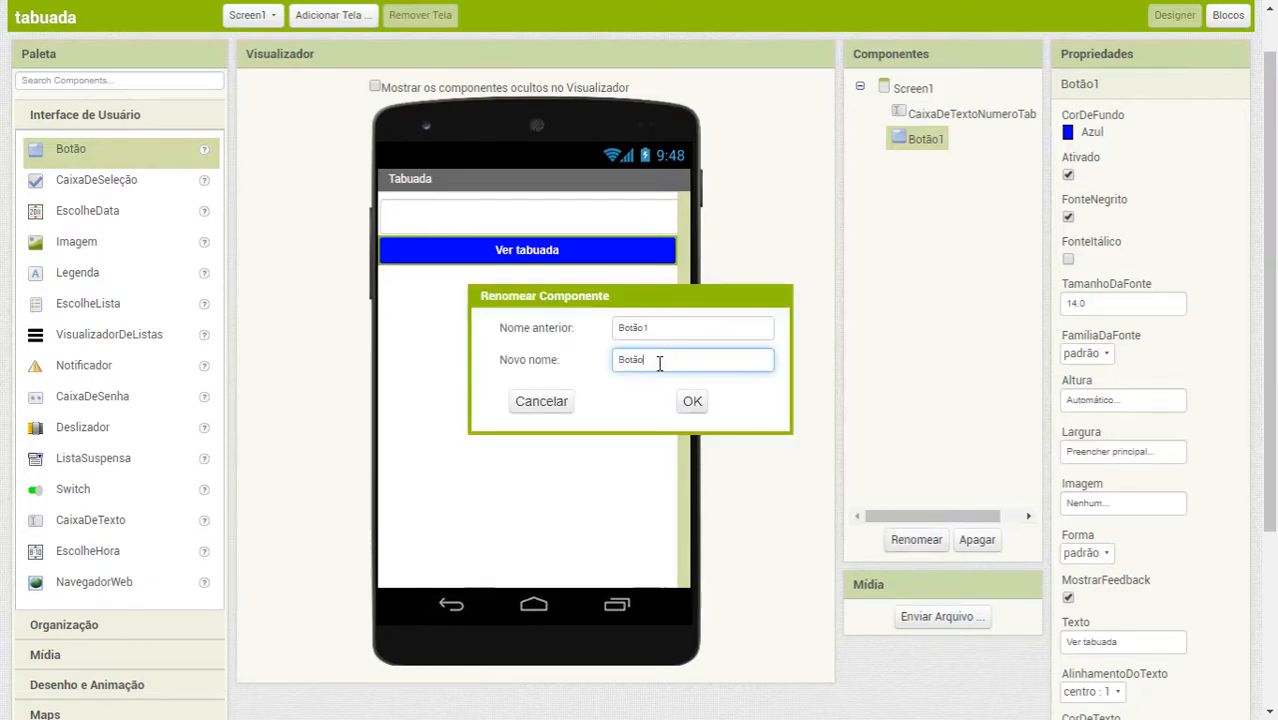
pyautogui.write('VerTabuada')
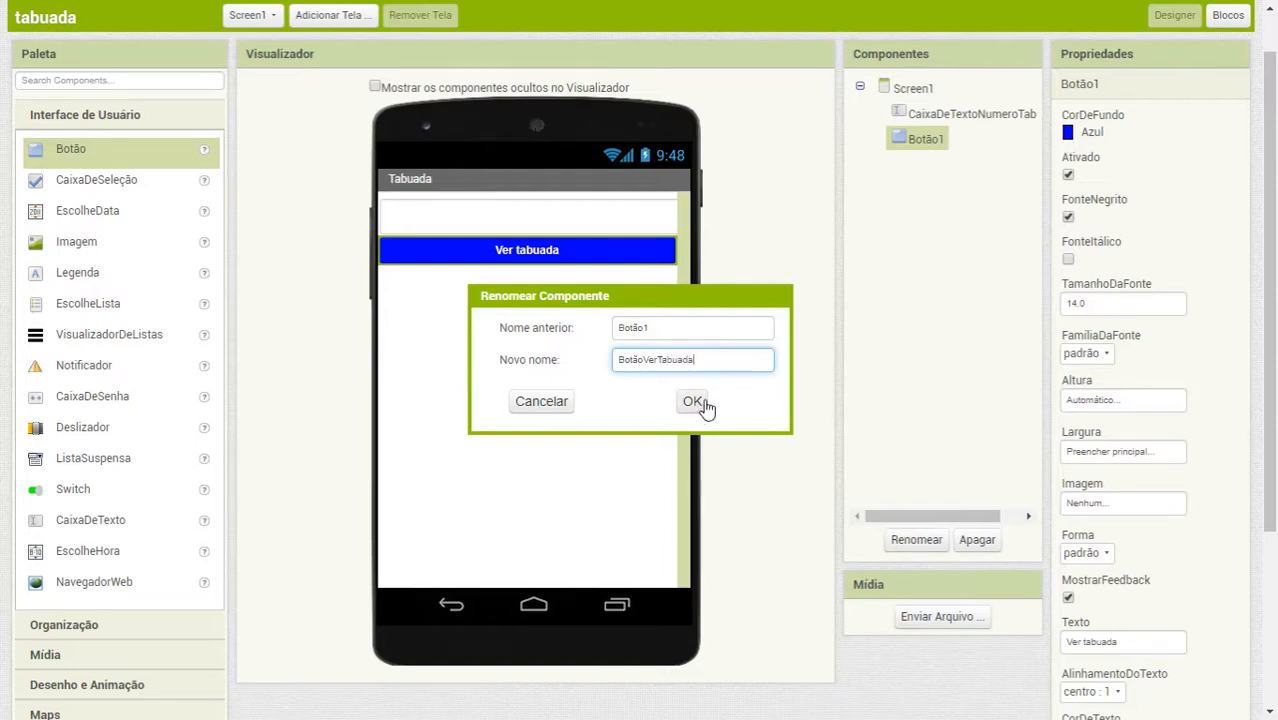
pyautogui.click(693, 402)
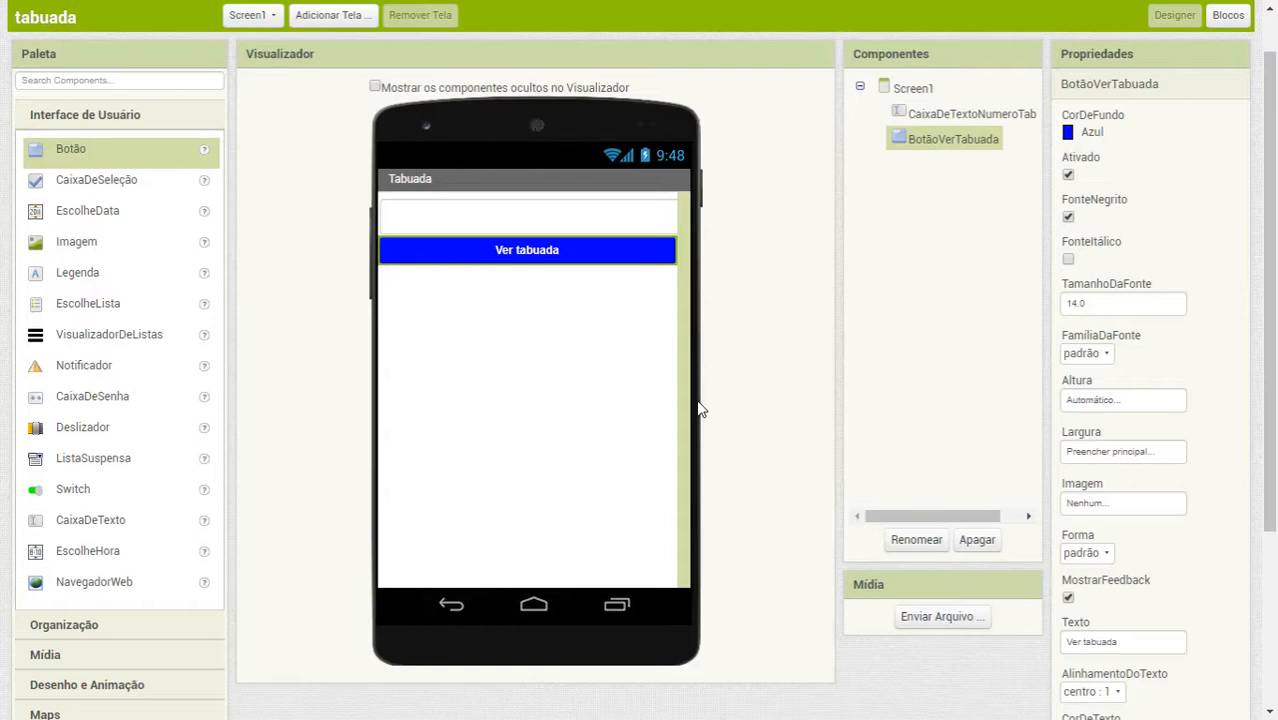
# - Add a second text box (CaixaDeTexto) below the "Ver tabuada" button
pyautogui.click(443, 223)
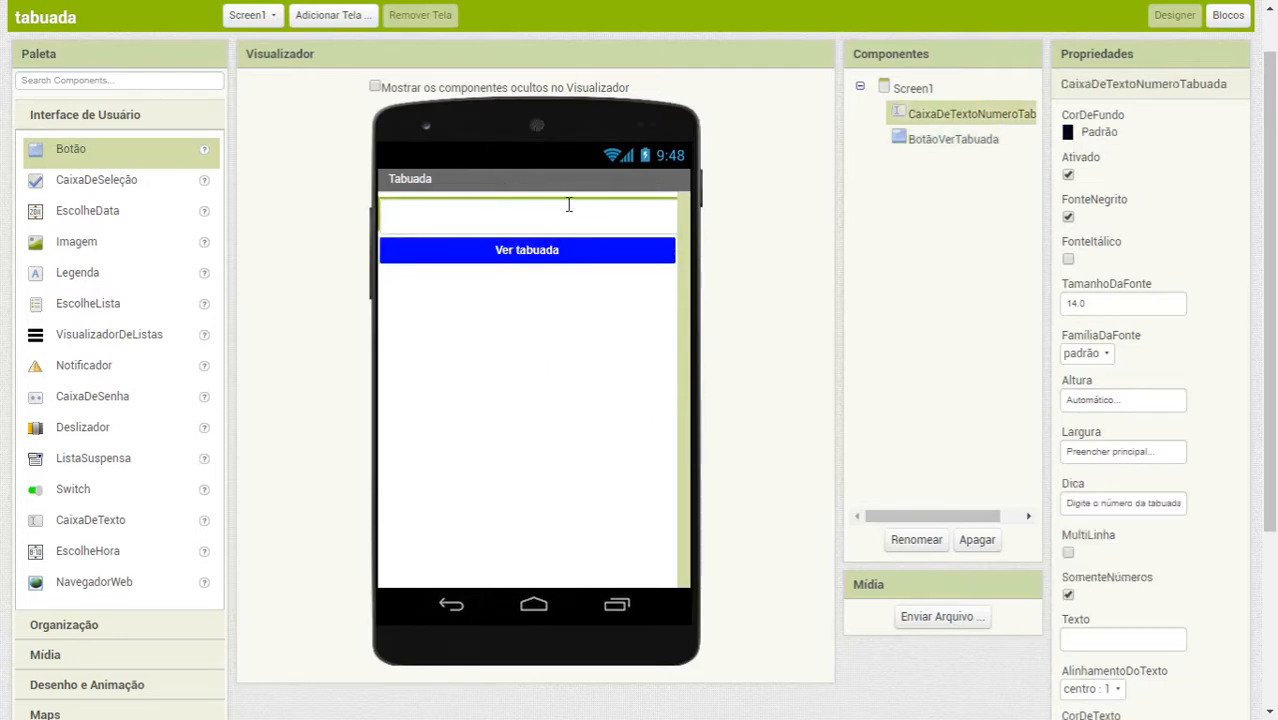
pyautogui.click(538, 266)
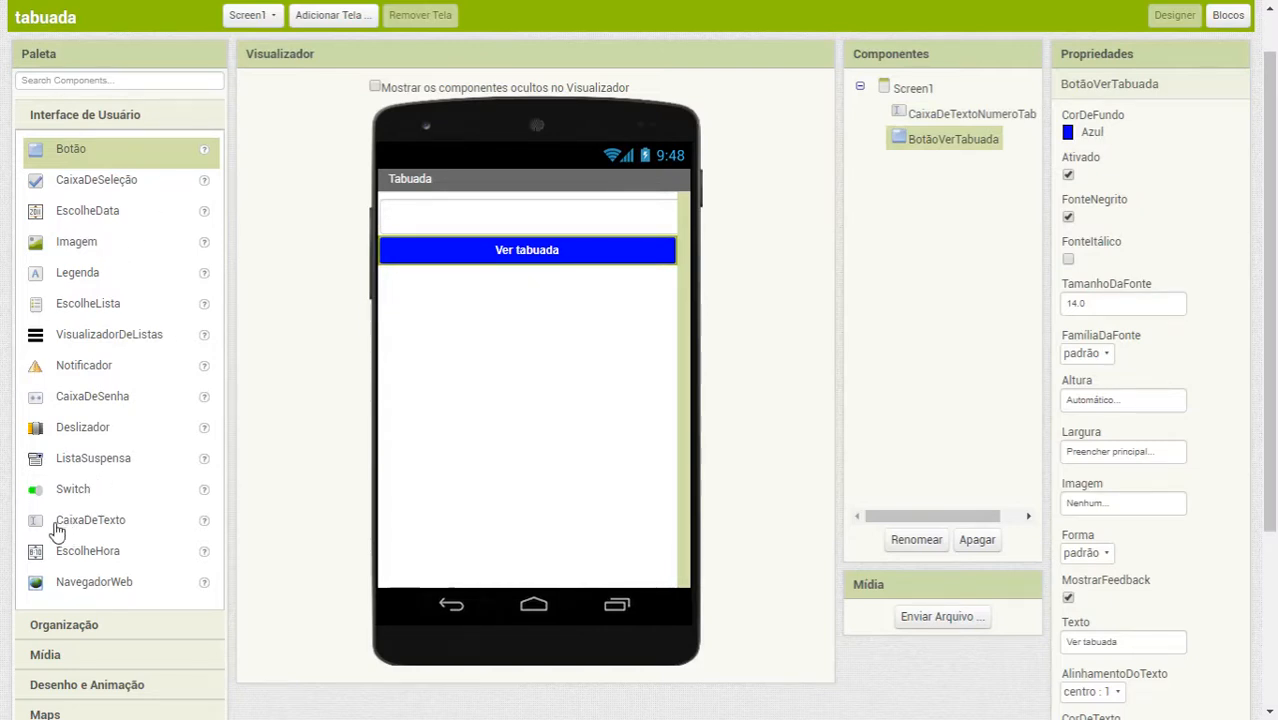
pyautogui.moveTo(37, 522); pyautogui.dragTo(533, 416)
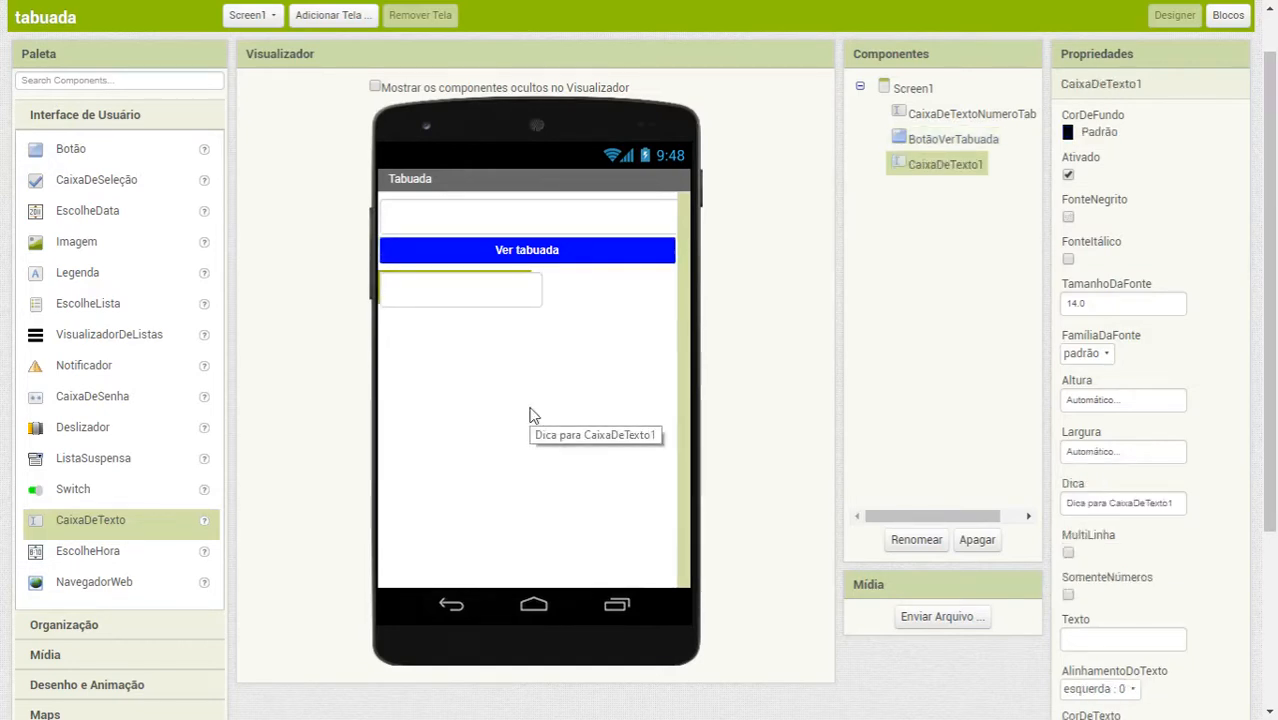
# - Make the new text box's font bold (FonteNegrito) and set its font size to 20
pyautogui.click(1069, 219)
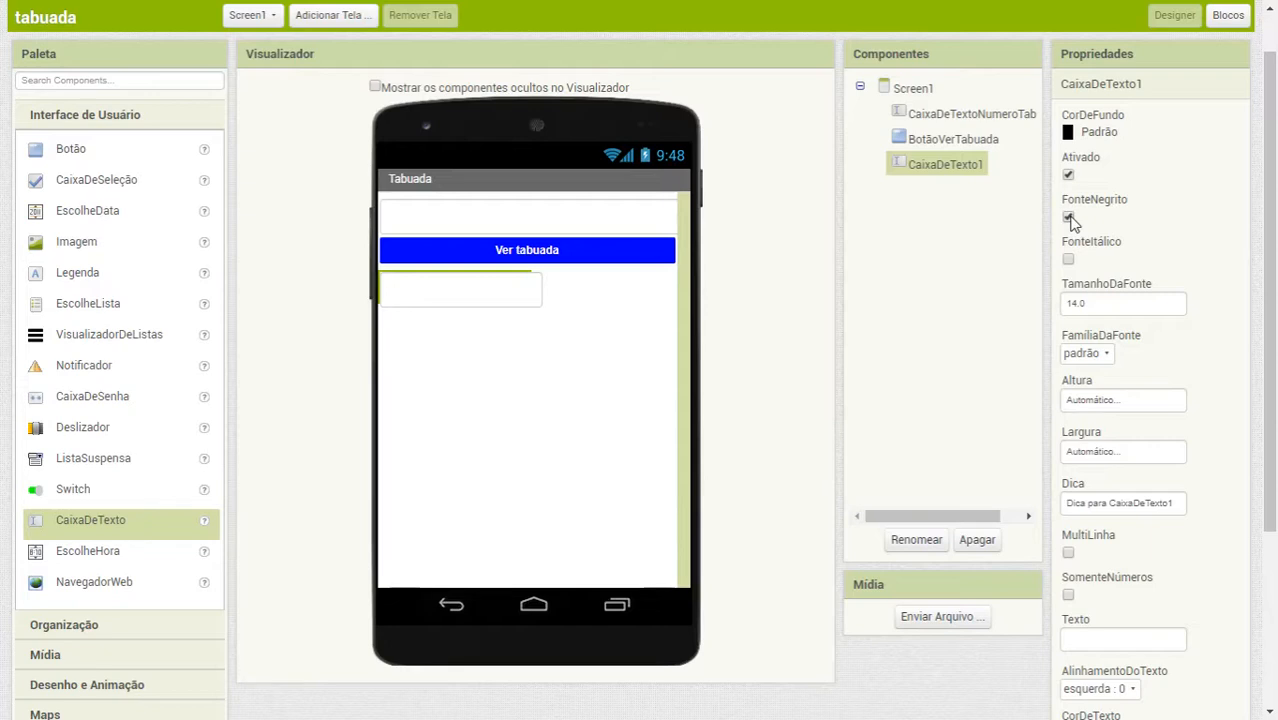
pyautogui.click(1083, 306)
pyautogui.moveTo(1083, 306); pyautogui.dragTo(1046, 310)
pyautogui.write('20')
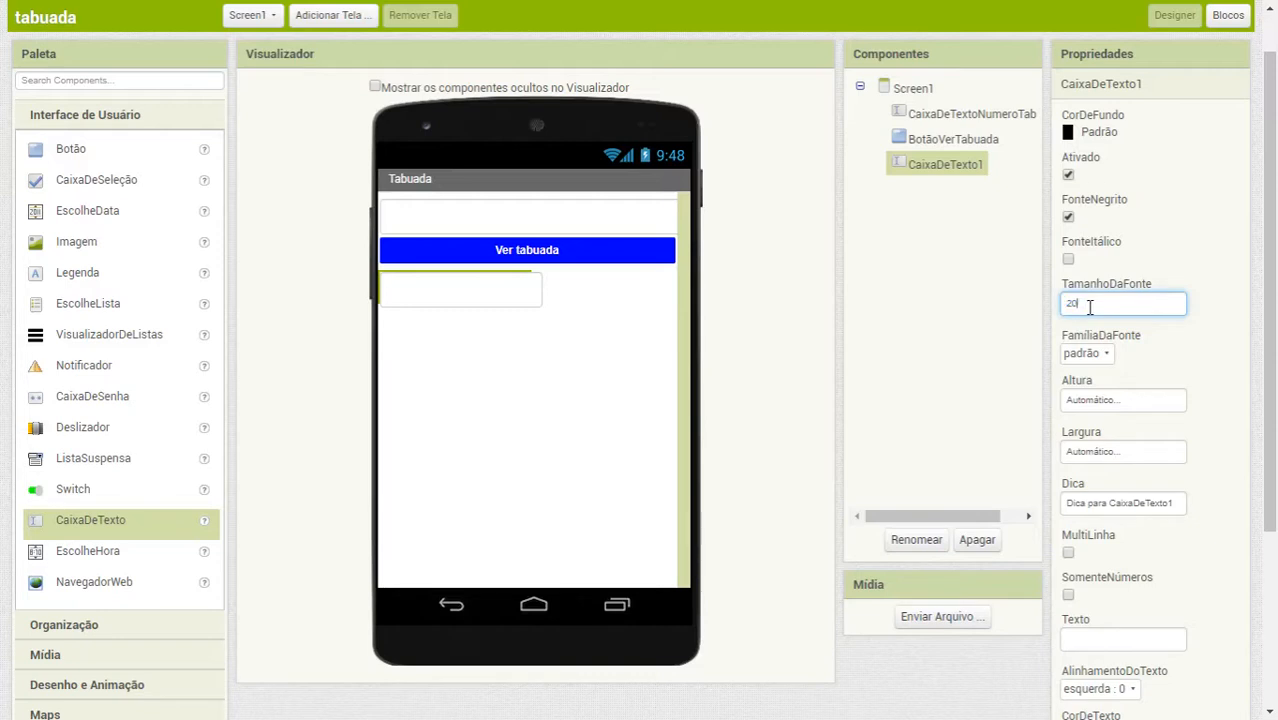
# - Set both the height and the width of the new text box to Preencher principal
pyautogui.click(1090, 402)
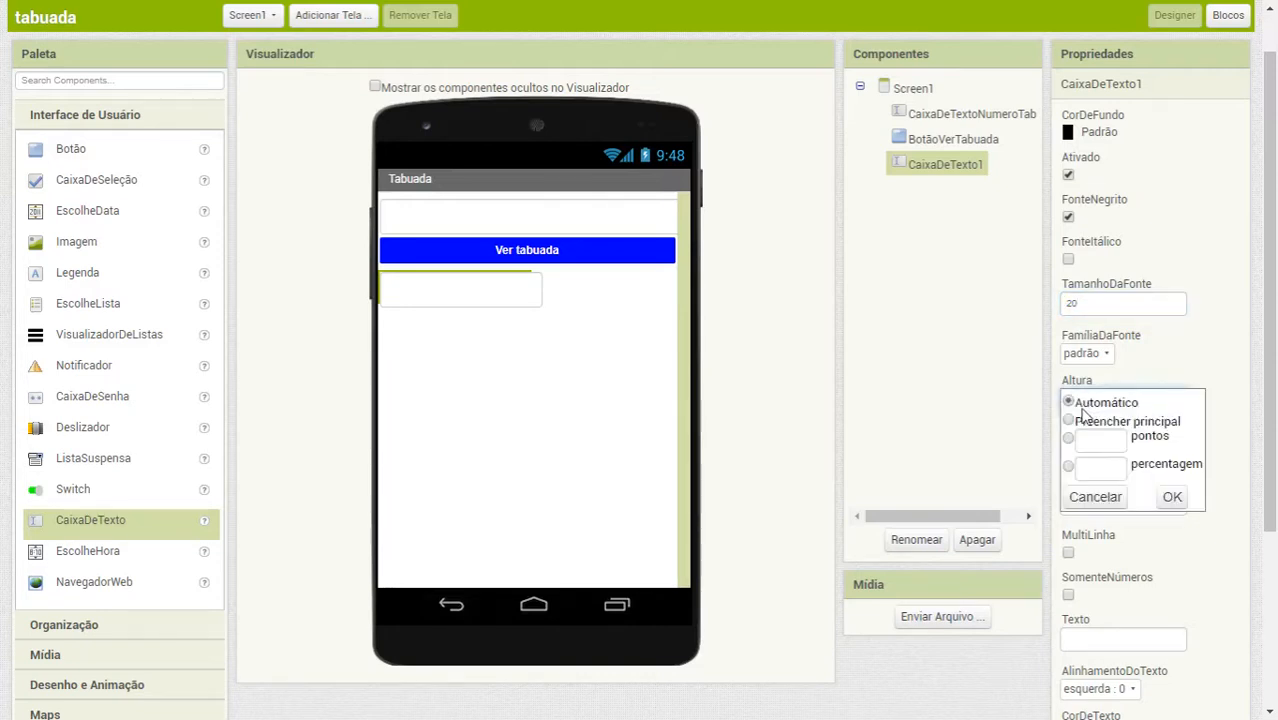
pyautogui.click(1068, 422)
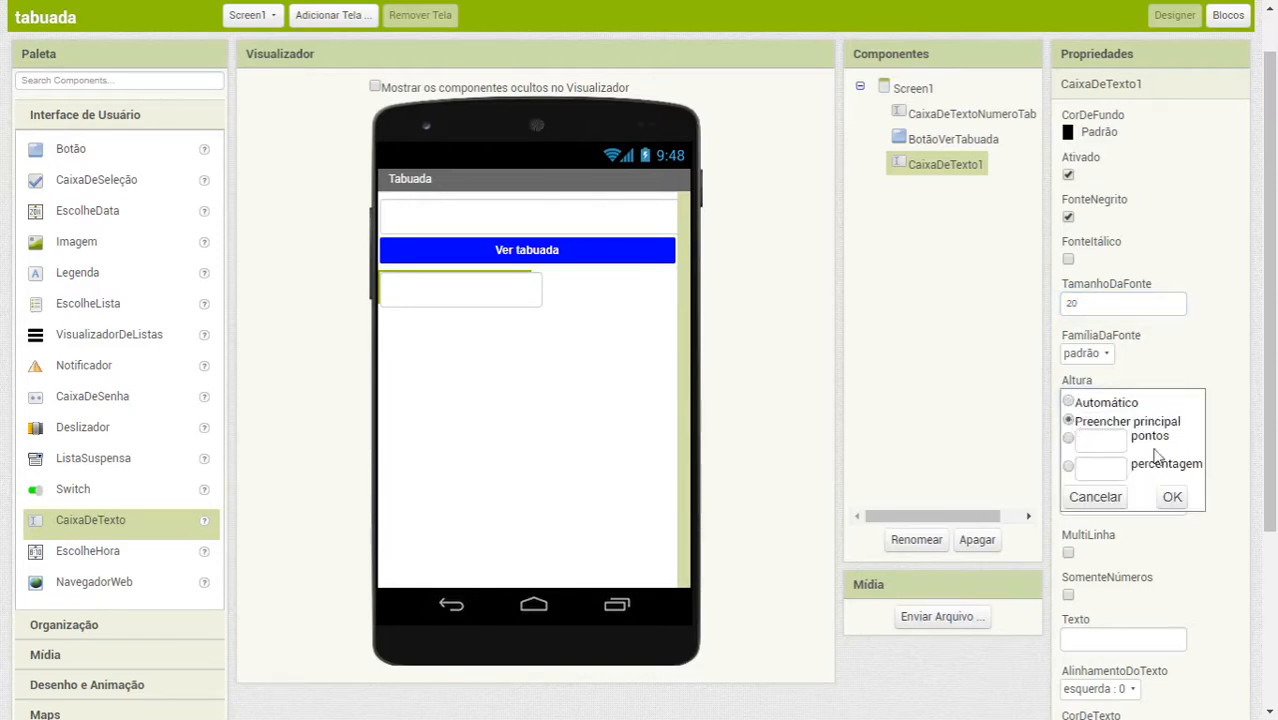
pyautogui.click(1173, 500)
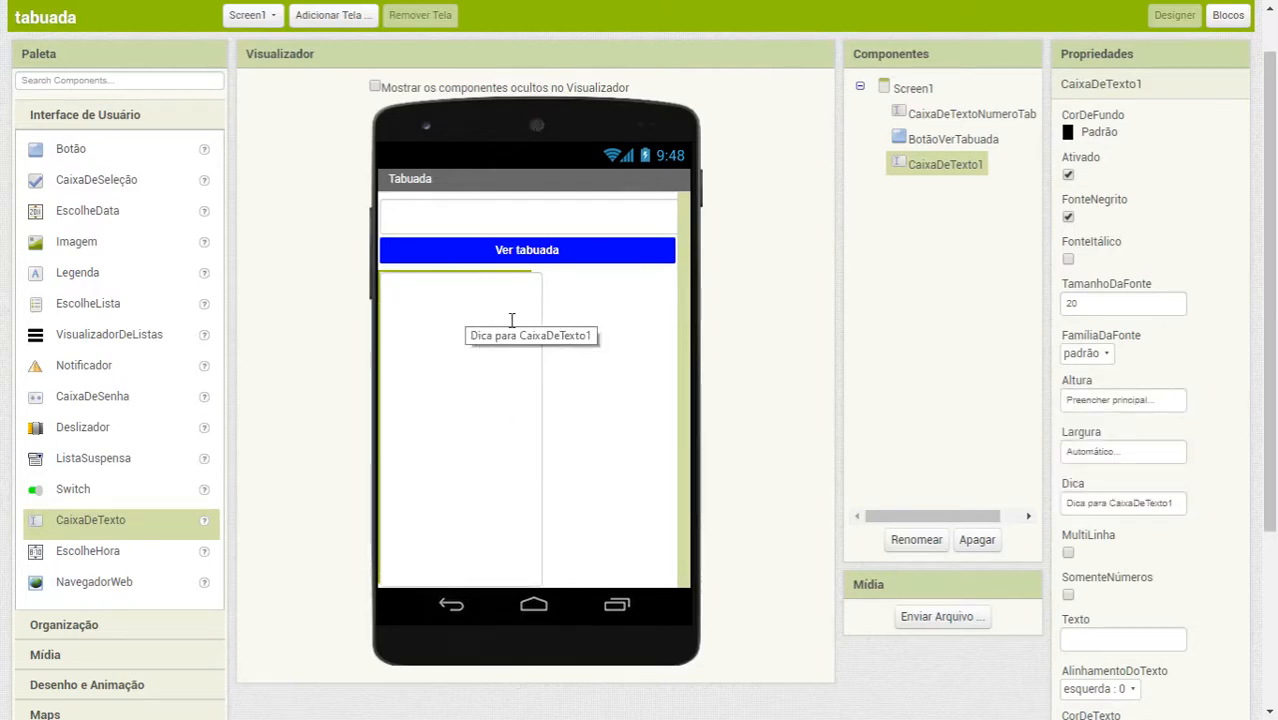
pyautogui.click(1085, 455)
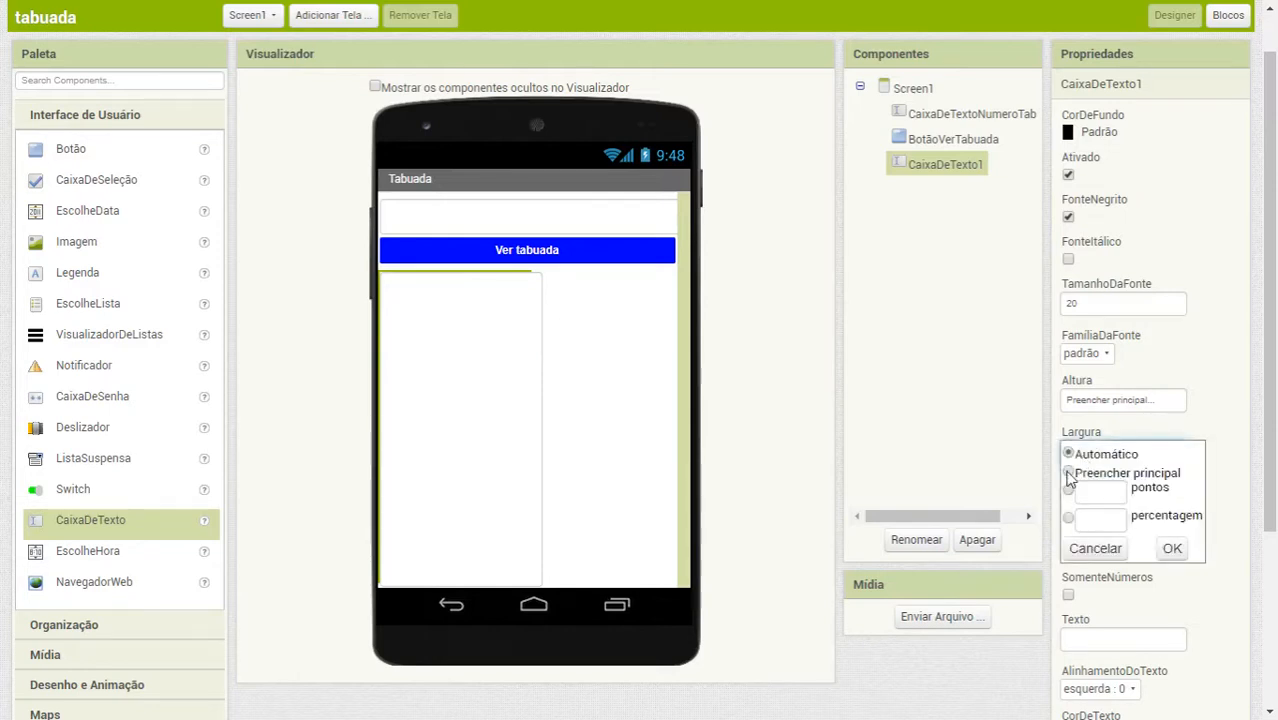
pyautogui.click(1068, 473)
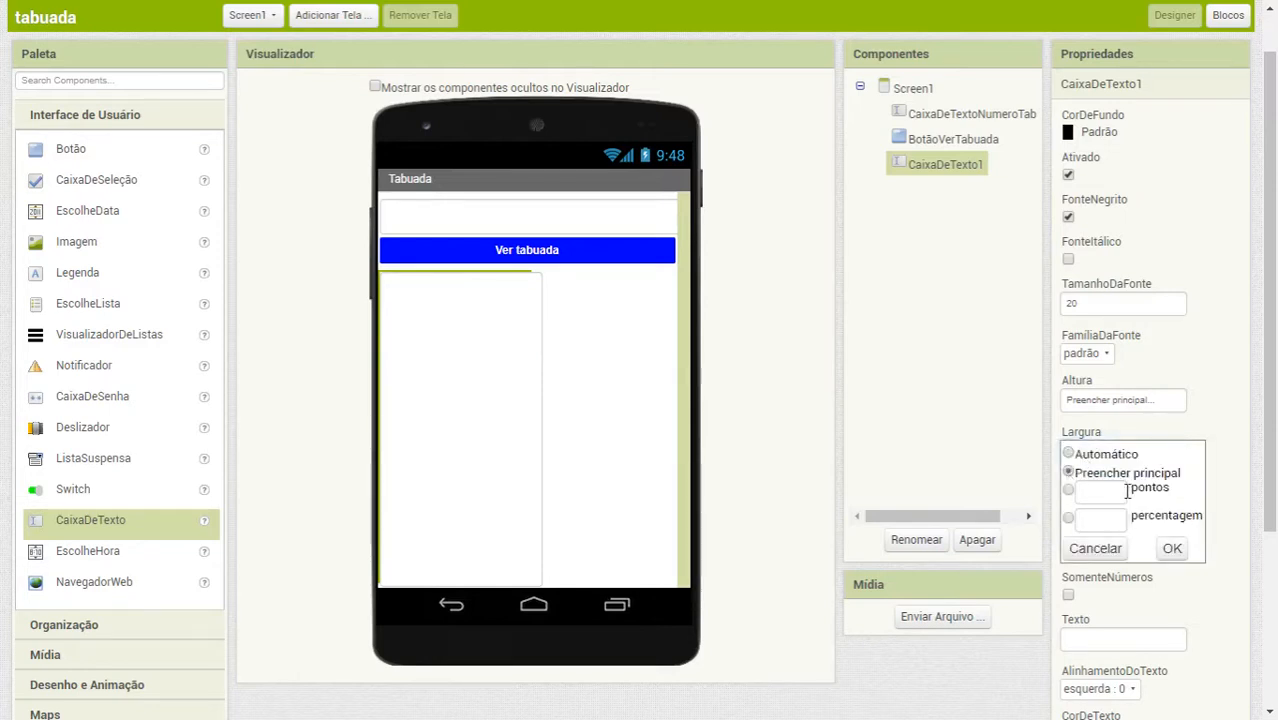
pyautogui.click(1171, 549)
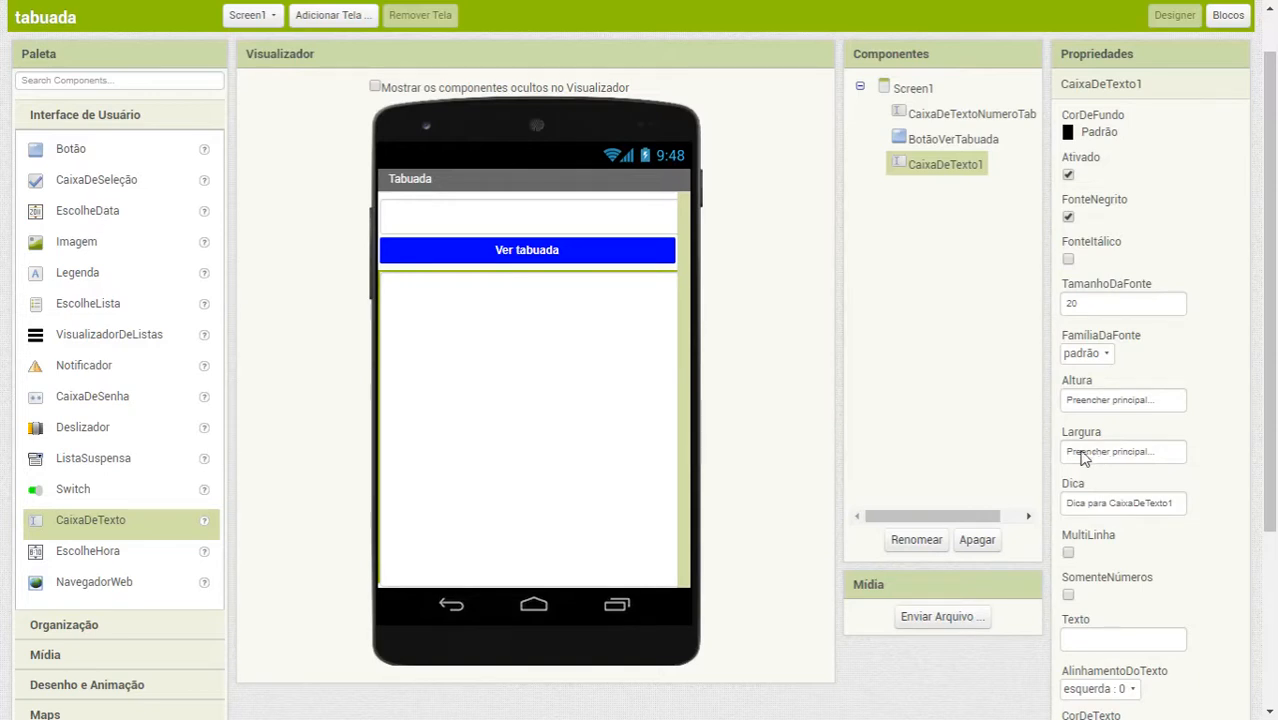
# - Clear the hint (Dica) of the new text box so that it is empty
pyautogui.moveTo(1068, 504); pyautogui.dragTo(1195, 507)
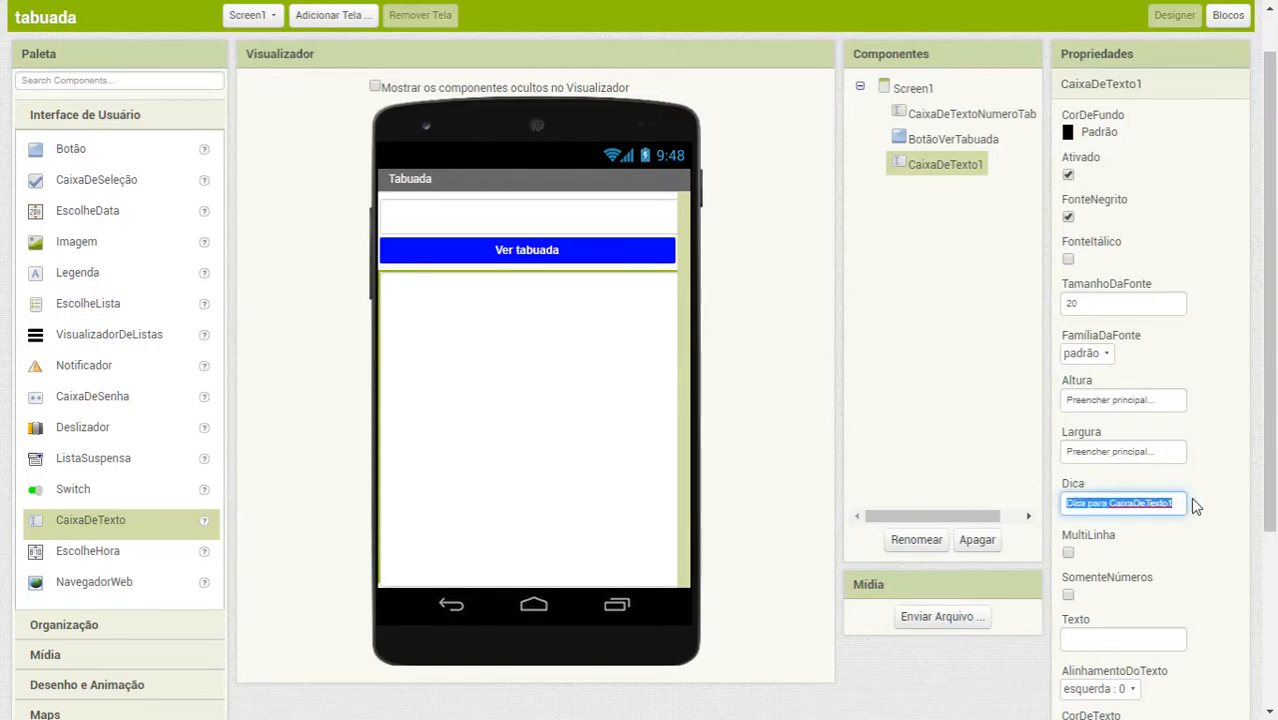
pyautogui.press('BackSpace')
pyautogui.scroll(-1, 1192, 505)
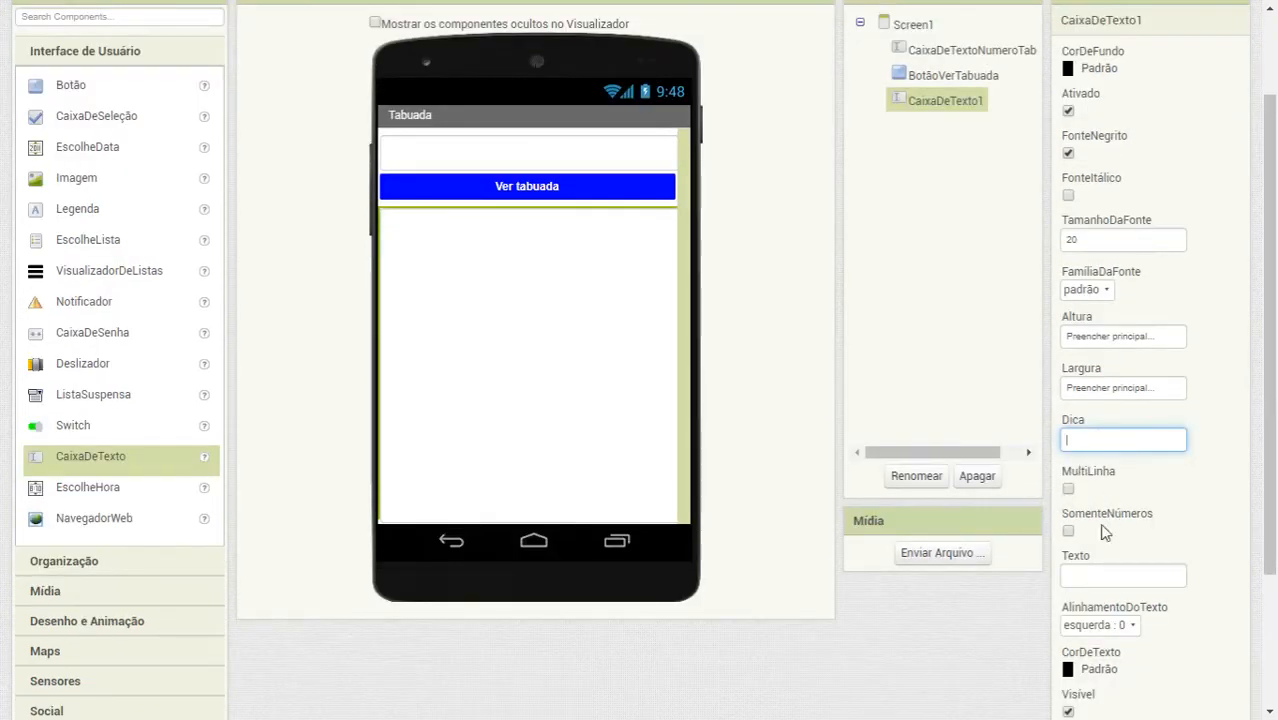
# - Enable MultiLinha for the new text box and turn off its Ativado property
pyautogui.click(1072, 493)
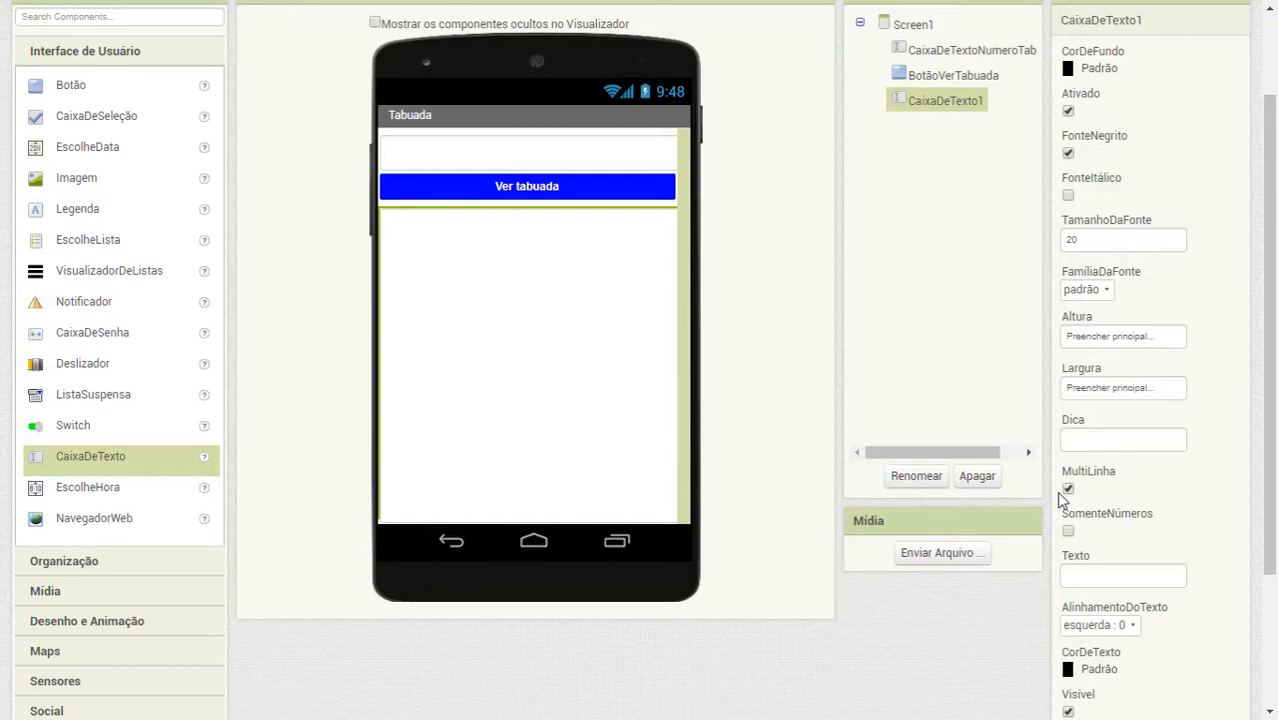
pyautogui.scroll(1, 1062, 500)
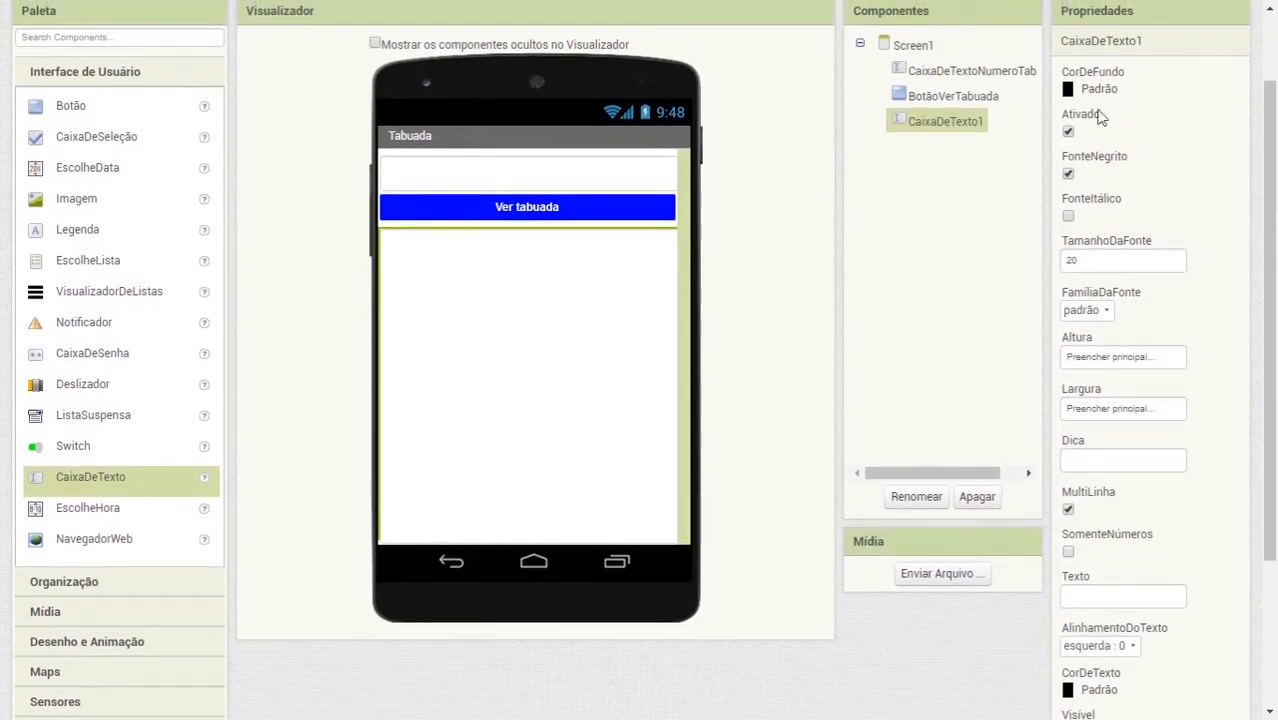
pyautogui.click(1069, 133)
# - Rename the new text box component as CaixaDeTextoTabuada
pyautogui.click(912, 497)
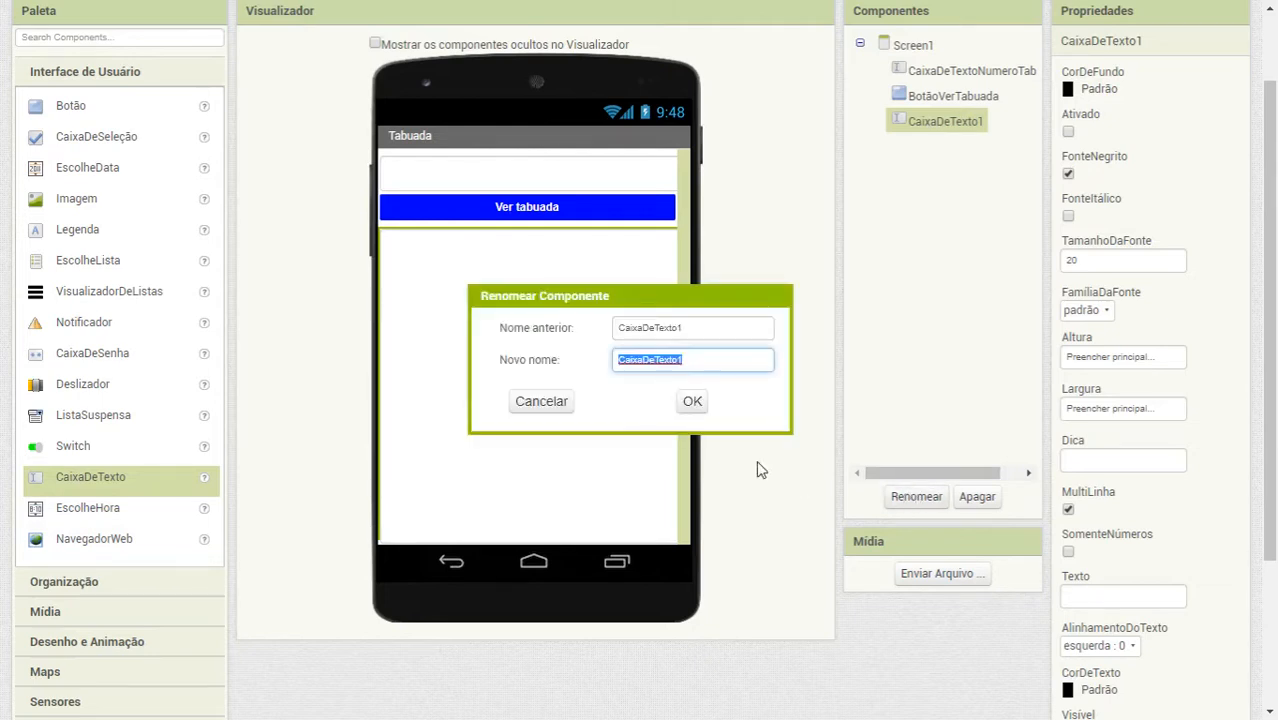
pyautogui.click(687, 365)
pyautogui.press('BackSpace')
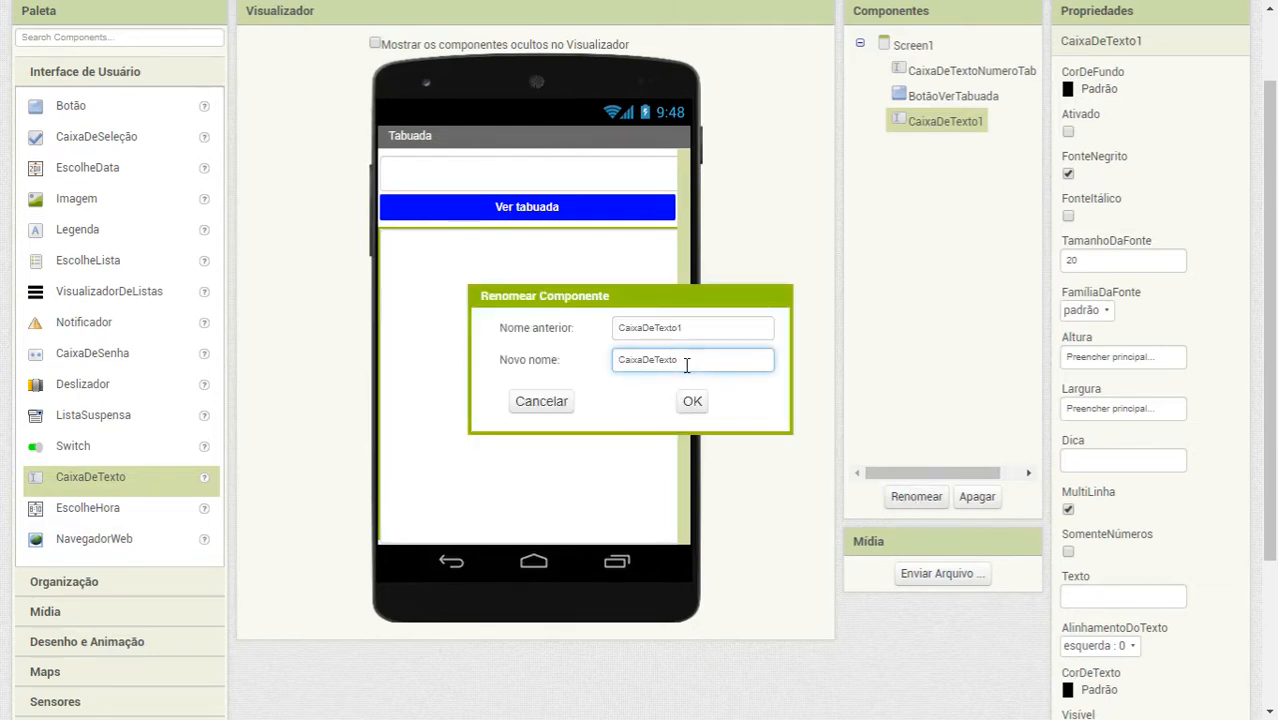
pyautogui.write('Tabuada')
pyautogui.click(692, 403)
pyautogui.scroll(2, 1040, 403)
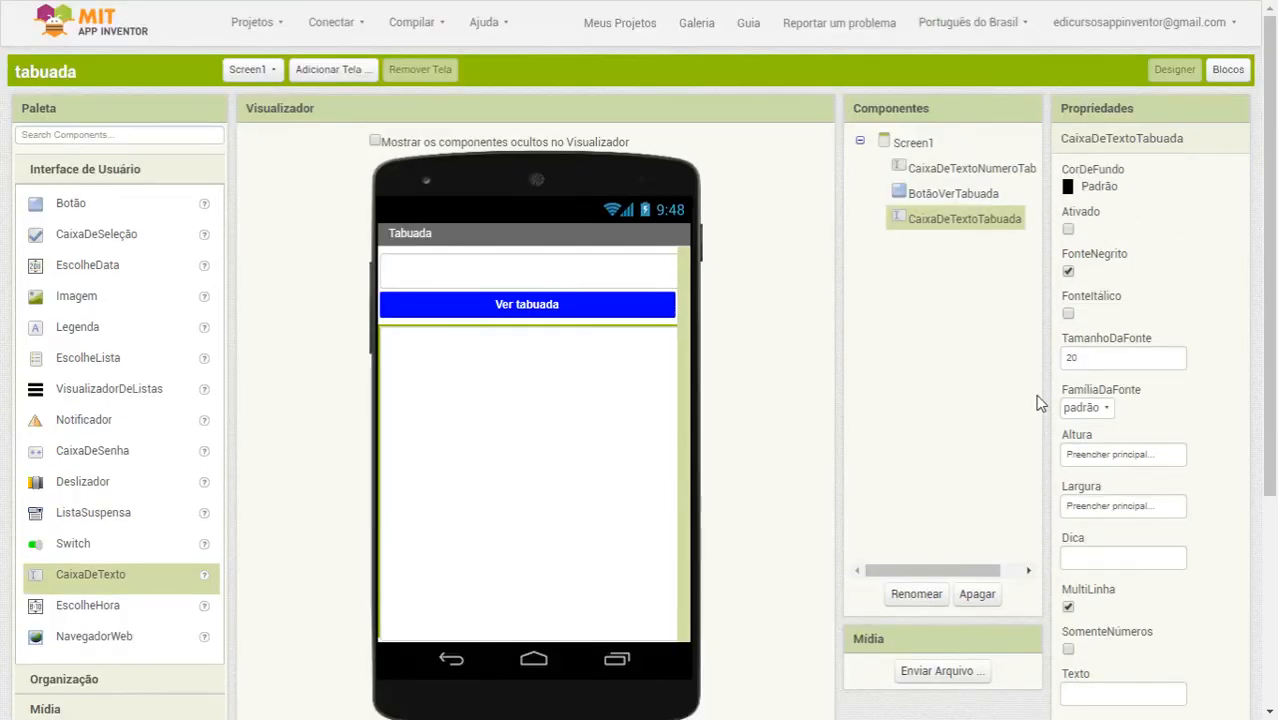